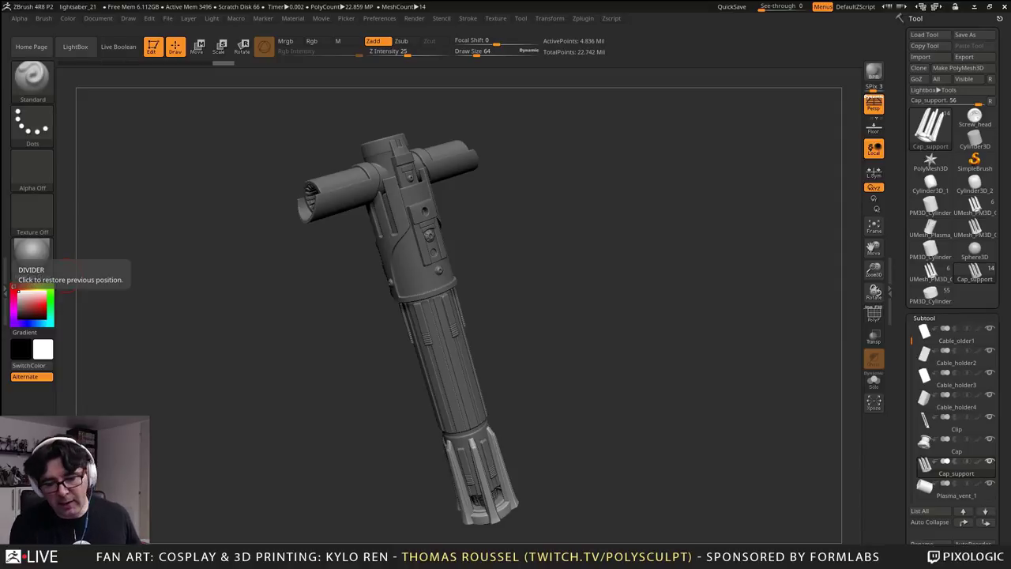
# Orbit the lightsaber hilt from several angles until its bottom cap end faces the view
pyautogui.moveTo(573, 315); pyautogui.dragTo(607, 328)
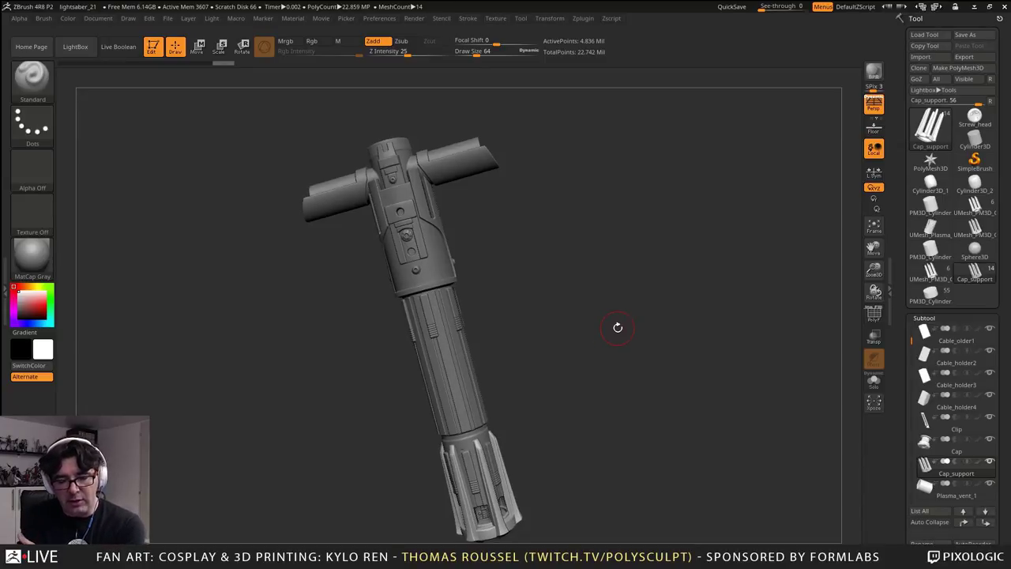
pyautogui.moveTo(621, 294); pyautogui.dragTo(556, 276)
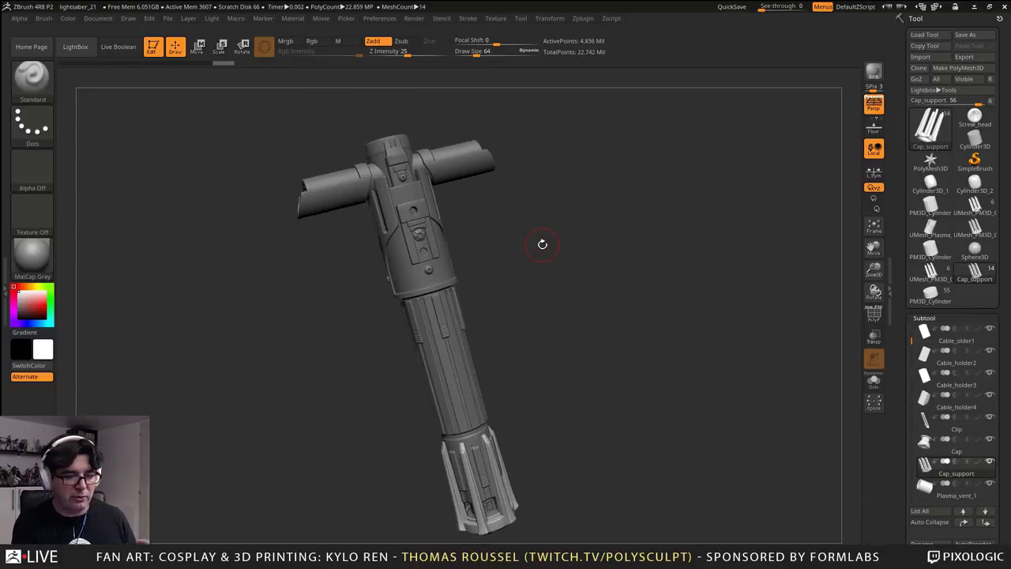
pyautogui.moveTo(544, 246); pyautogui.dragTo(542, 287)
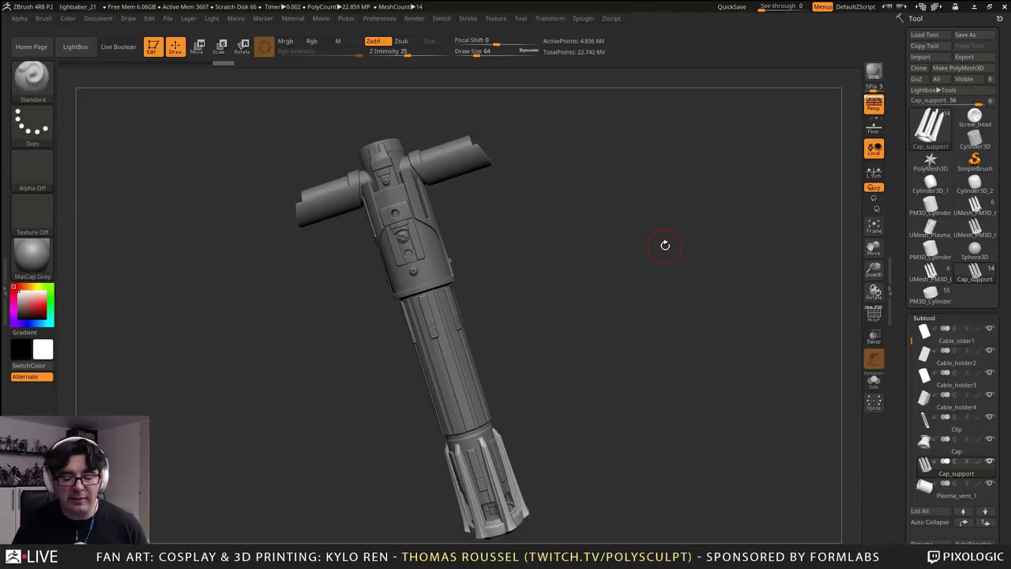
pyautogui.moveTo(665, 245); pyautogui.dragTo(631, 313)
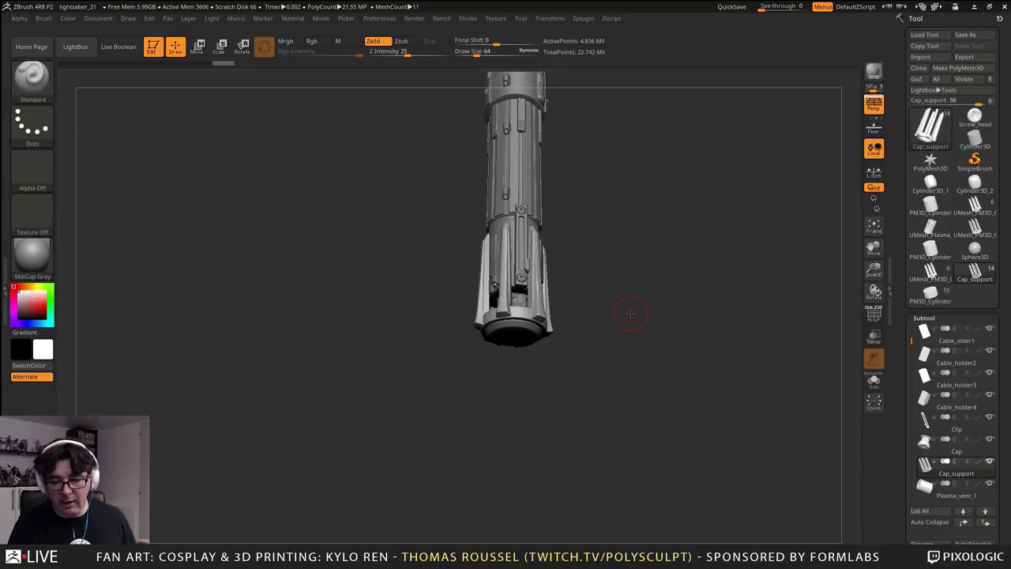
pyautogui.moveTo(656, 268); pyautogui.dragTo(520, 237)
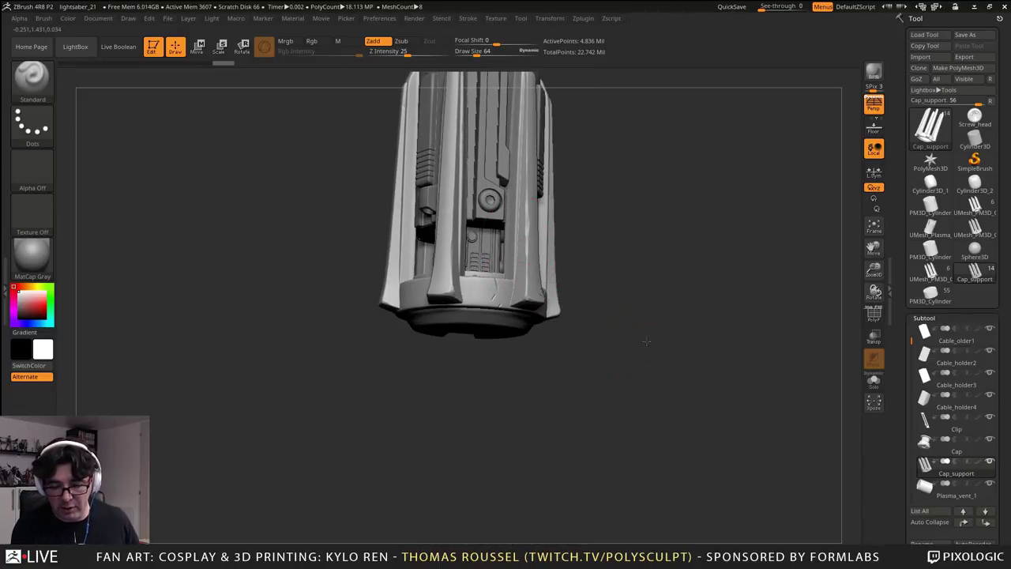
pyautogui.moveTo(484, 291); pyautogui.dragTo(435, 313)
# Select the Cap subtool and drag it out of the hilt's bottom end with the Move gizmo
pyautogui.keyDown('alt'); pyautogui.click(435, 314); pyautogui.keyUp('alt')
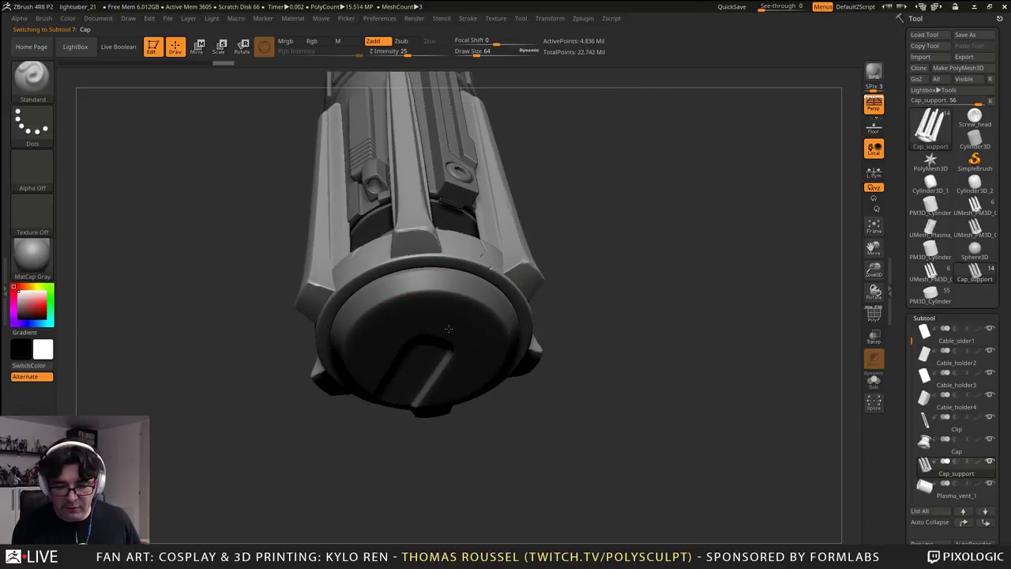
pyautogui.click(197, 45)
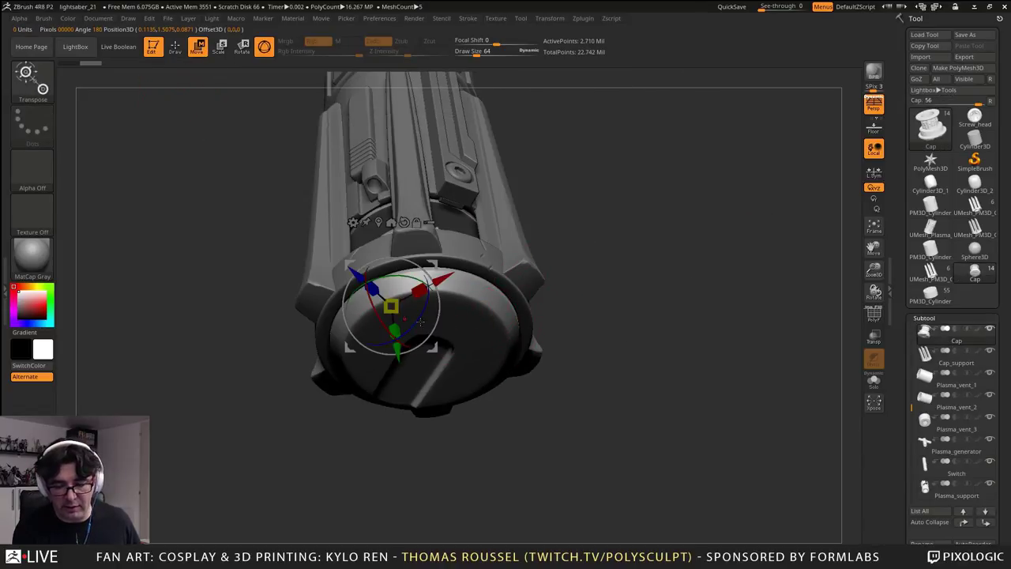
pyautogui.moveTo(395, 348); pyautogui.dragTo(518, 339)
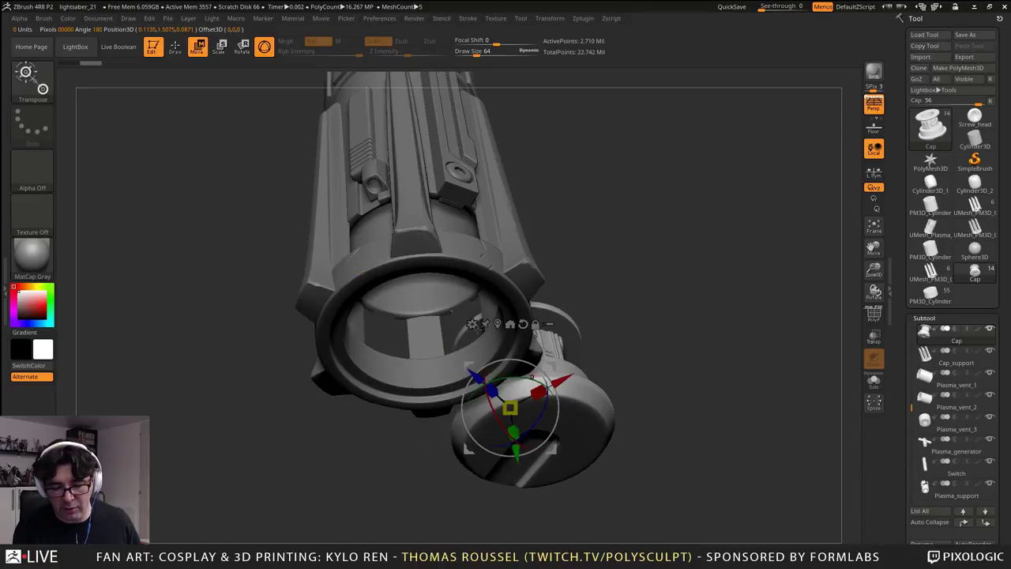
pyautogui.moveTo(474, 414); pyautogui.dragTo(456, 297)
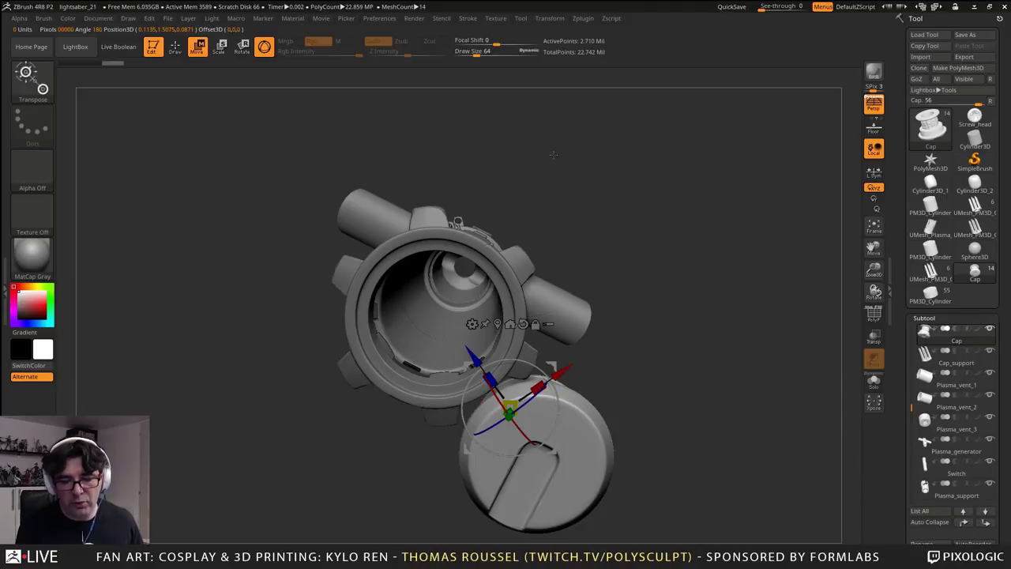
pyautogui.moveTo(553, 155); pyautogui.dragTo(596, 255)
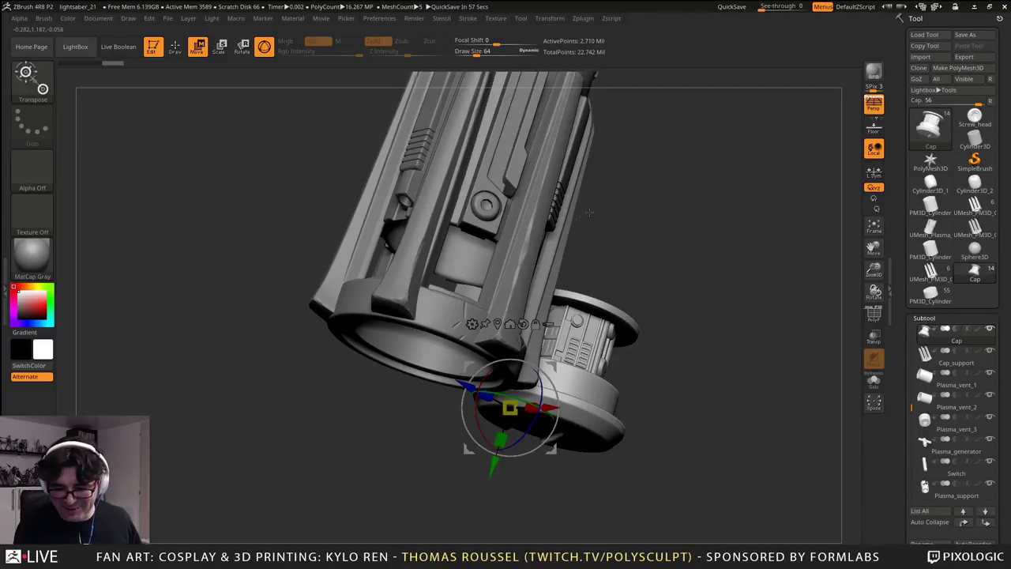
pyautogui.moveTo(673, 271); pyautogui.dragTo(627, 309)
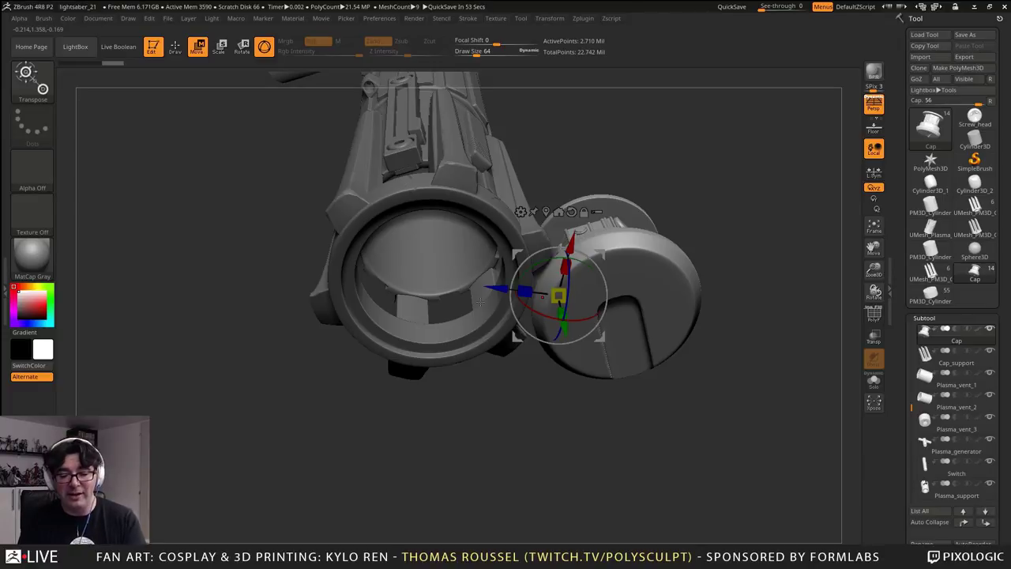
# Check the Cap_support and Main subtools, then make the Plasma_support grip section active
pyautogui.keyDown('alt'); pyautogui.click(419, 229); pyautogui.keyUp('alt')
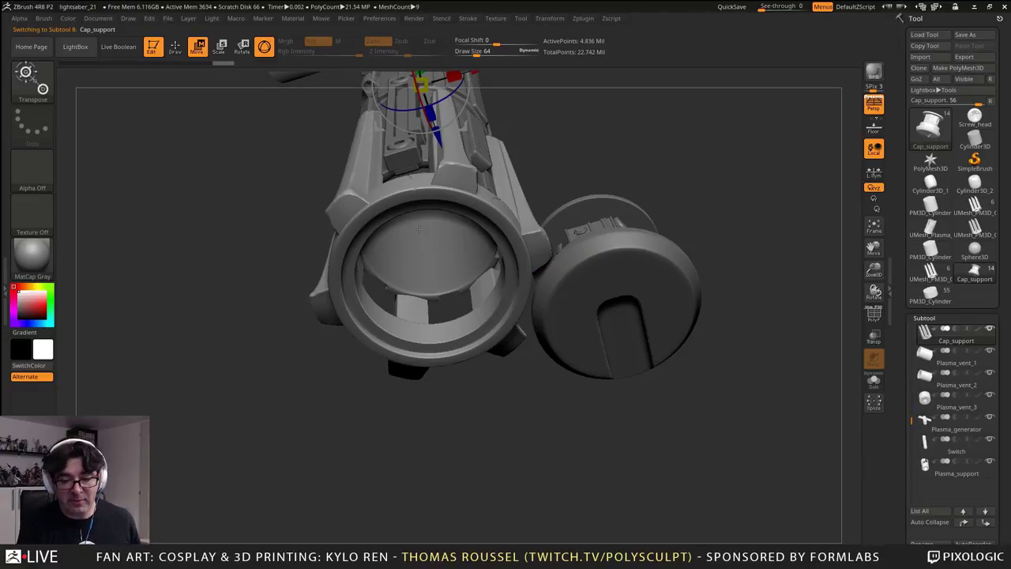
pyautogui.moveTo(409, 215); pyautogui.dragTo(558, 172)
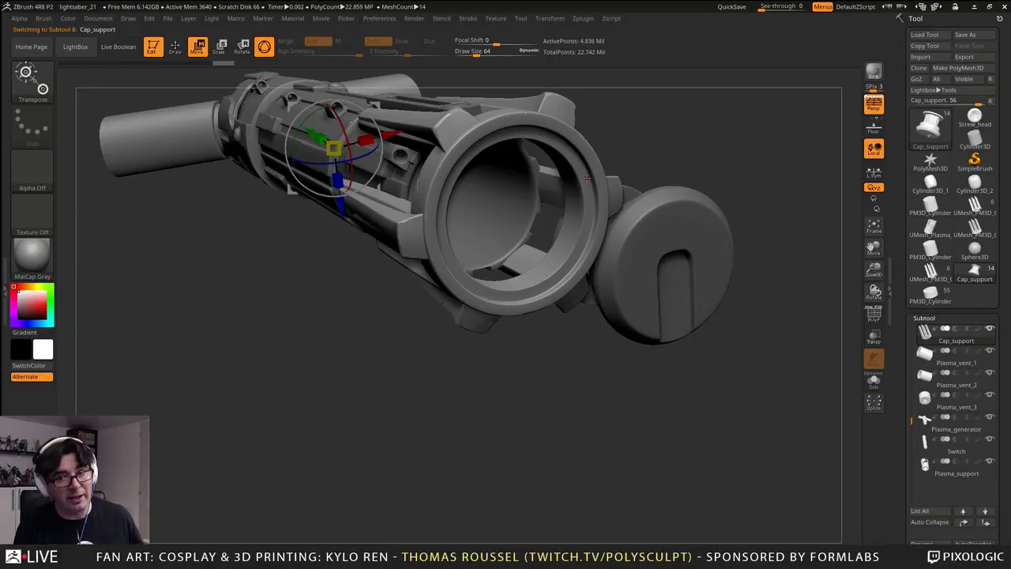
pyautogui.moveTo(587, 179); pyautogui.dragTo(562, 171)
pyautogui.keyDown('alt'); pyautogui.moveTo(593, 246); pyautogui.dragTo(512, 0); pyautogui.keyUp('alt')
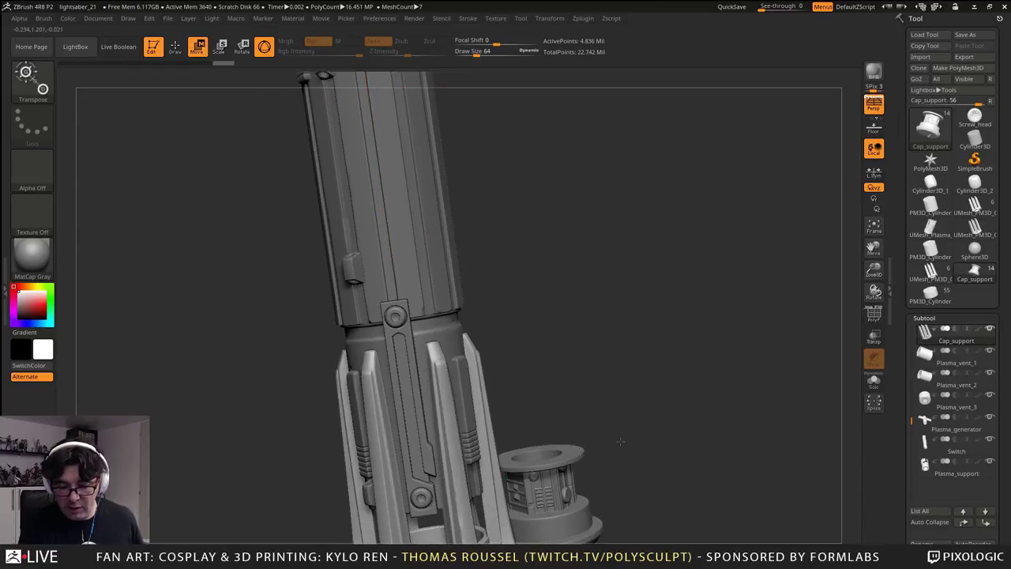
pyautogui.moveTo(502, 475); pyautogui.dragTo(304, 279)
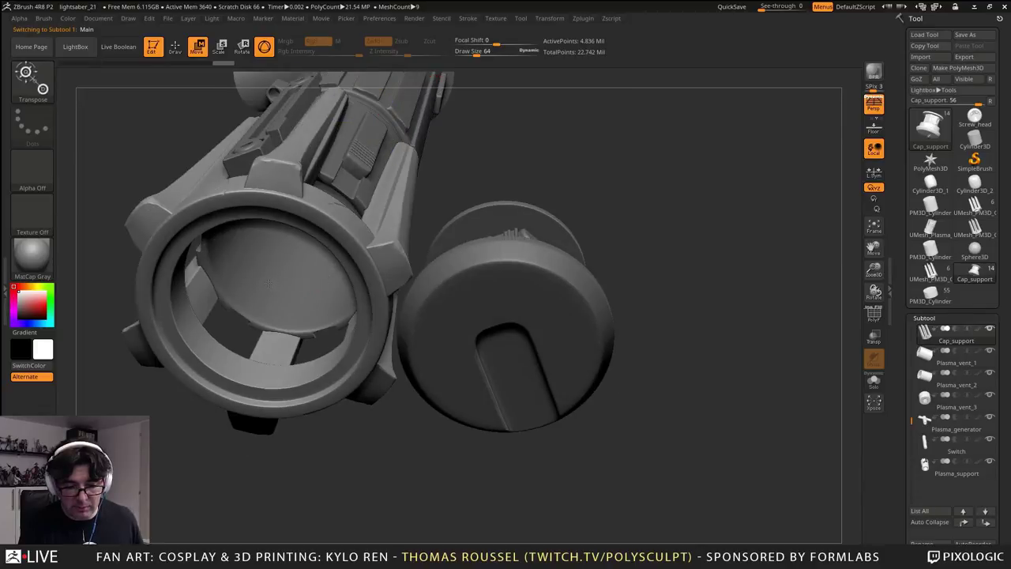
pyautogui.keyDown('alt'); pyautogui.click(225, 295); pyautogui.keyUp('alt')
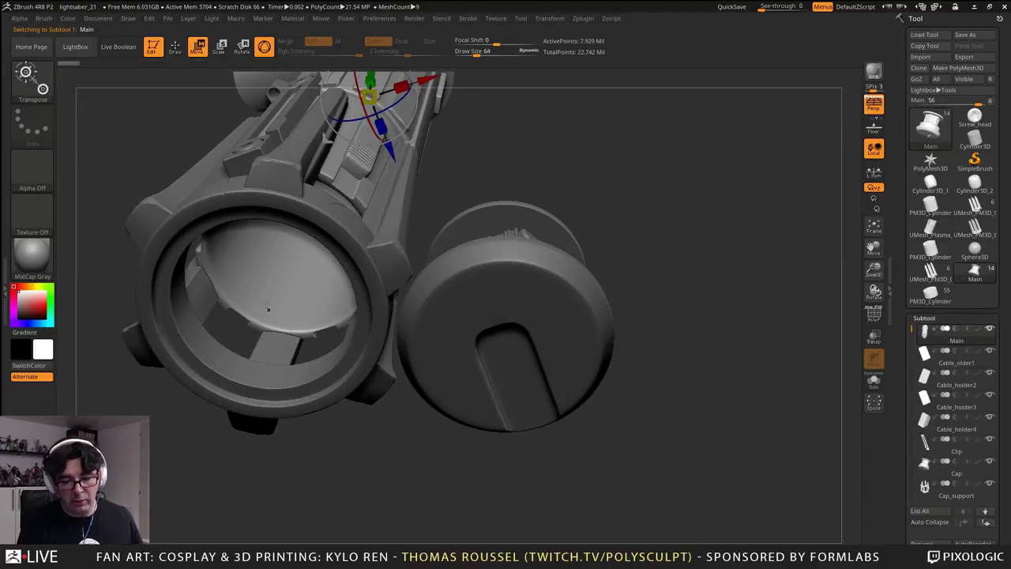
pyautogui.moveTo(499, 230); pyautogui.dragTo(569, 371)
pyautogui.keyDown('alt'); pyautogui.click(467, 380); pyautogui.keyUp('alt')
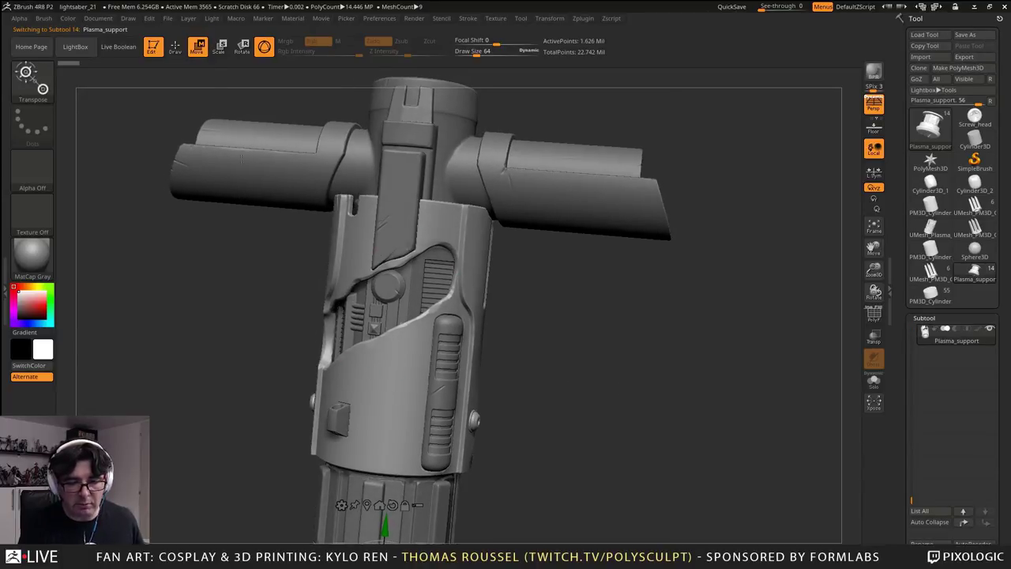
# Slide the Plasma_support grip sleeve off to the right of the hilt
pyautogui.click(409, 433)
pyautogui.moveTo(411, 433); pyautogui.dragTo(589, 442)
pyautogui.keyDown('alt'); pyautogui.moveTo(684, 388); pyautogui.dragTo(503, 302); pyautogui.keyUp('alt')
pyautogui.keyDown('alt'); pyautogui.moveTo(411, 353); pyautogui.dragTo(603, 373); pyautogui.keyUp('alt')
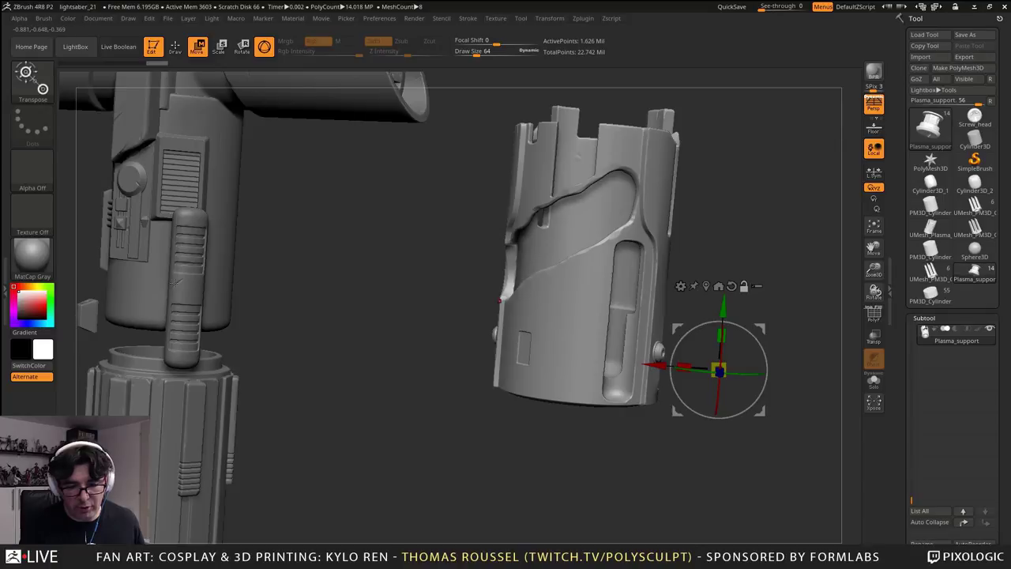
# Select the Switch piece, rotate to inspect the parts, and reactivate Plasma_support
pyautogui.keyDown('alt'); pyautogui.click(189, 283); pyautogui.keyUp('alt')
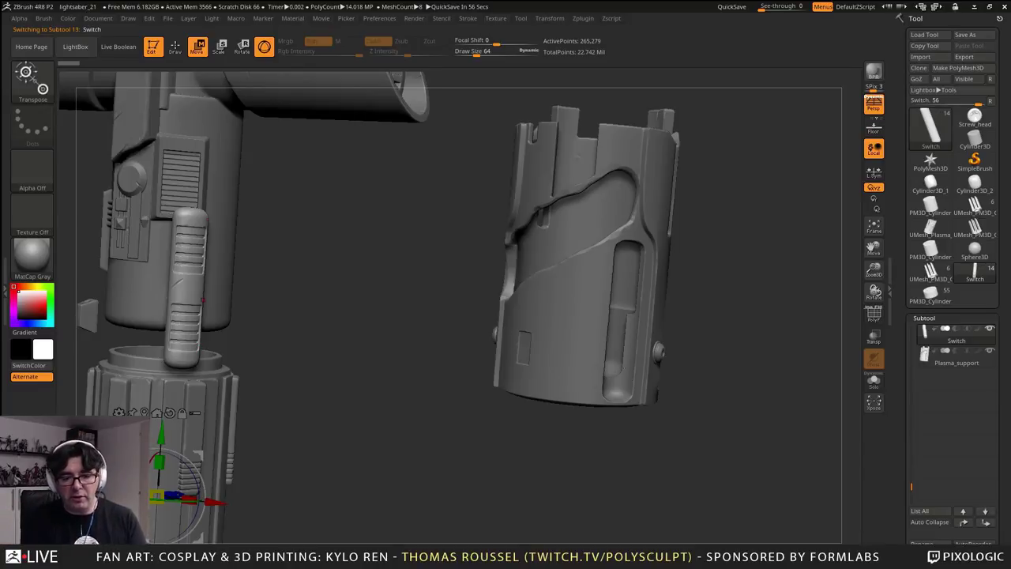
pyautogui.moveTo(331, 301); pyautogui.dragTo(241, 287)
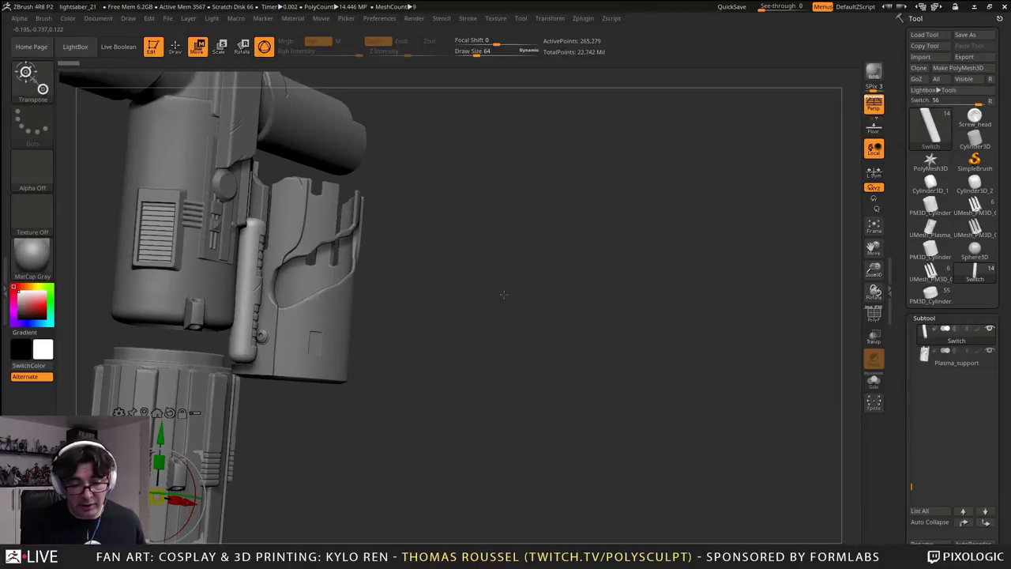
pyautogui.moveTo(504, 294); pyautogui.dragTo(411, 347)
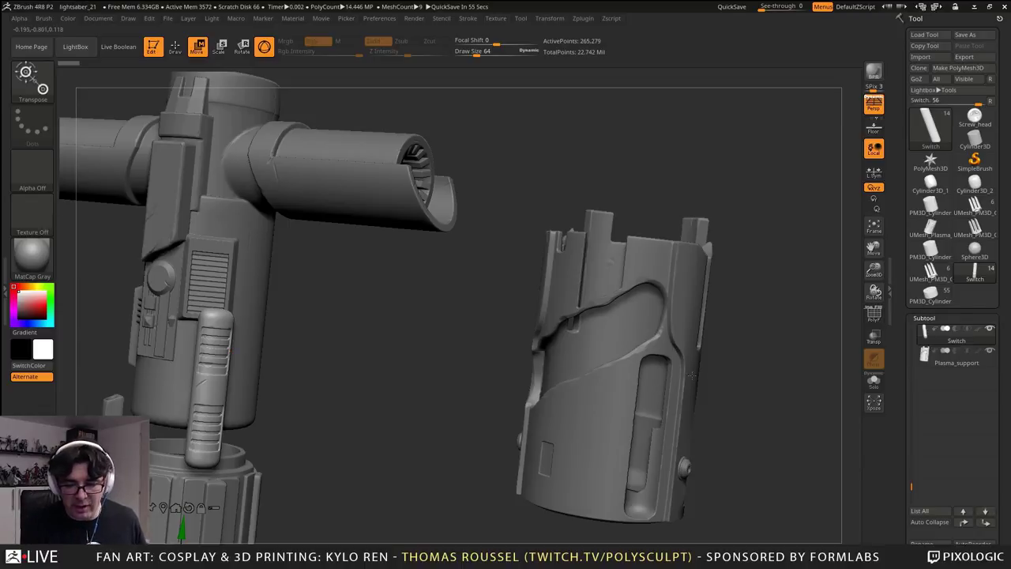
pyautogui.moveTo(475, 340); pyautogui.dragTo(438, 333)
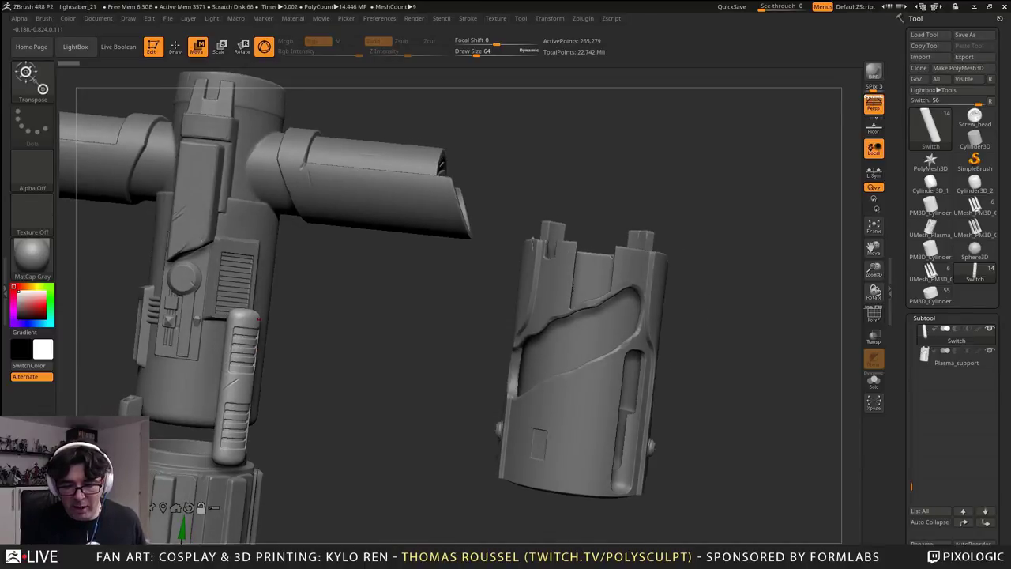
pyautogui.keyDown('alt'); pyautogui.click(549, 299); pyautogui.keyUp('alt')
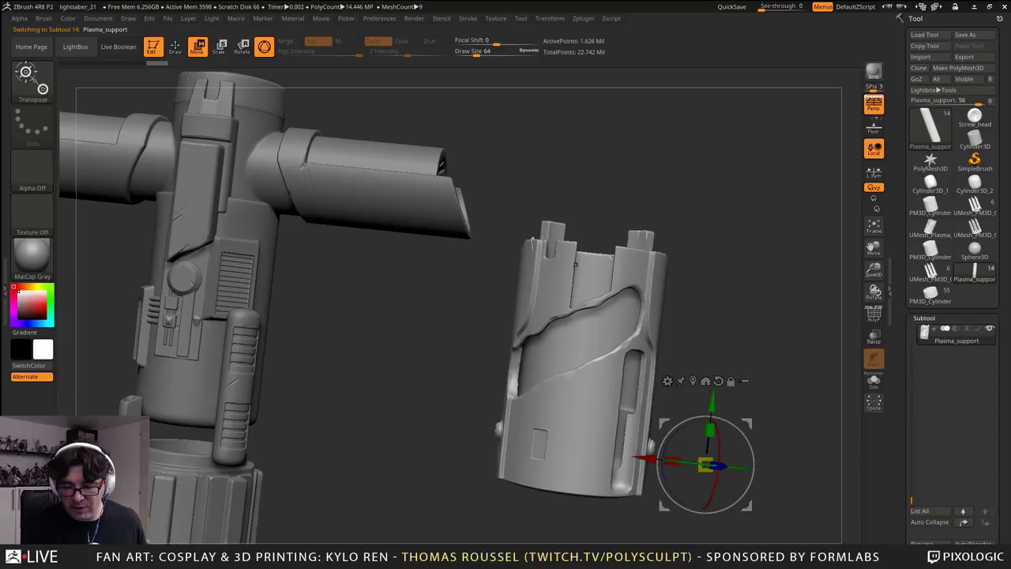
# Inspect the separated parts and the hilt's open end, then make Cap_support the active subtool
pyautogui.moveTo(577, 268); pyautogui.dragTo(581, 269, button='right')
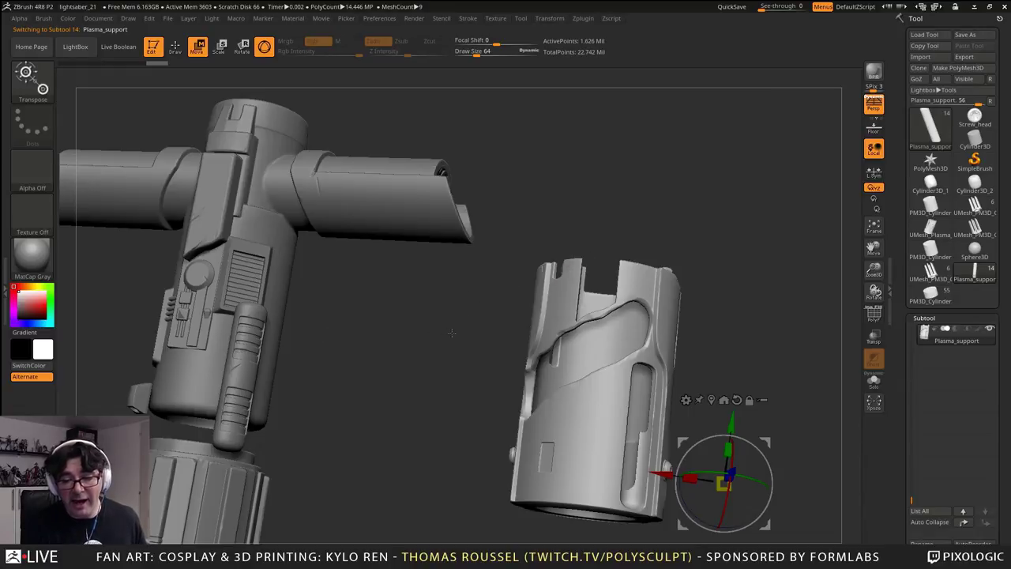
pyautogui.moveTo(452, 332); pyautogui.dragTo(405, 245, button='right')
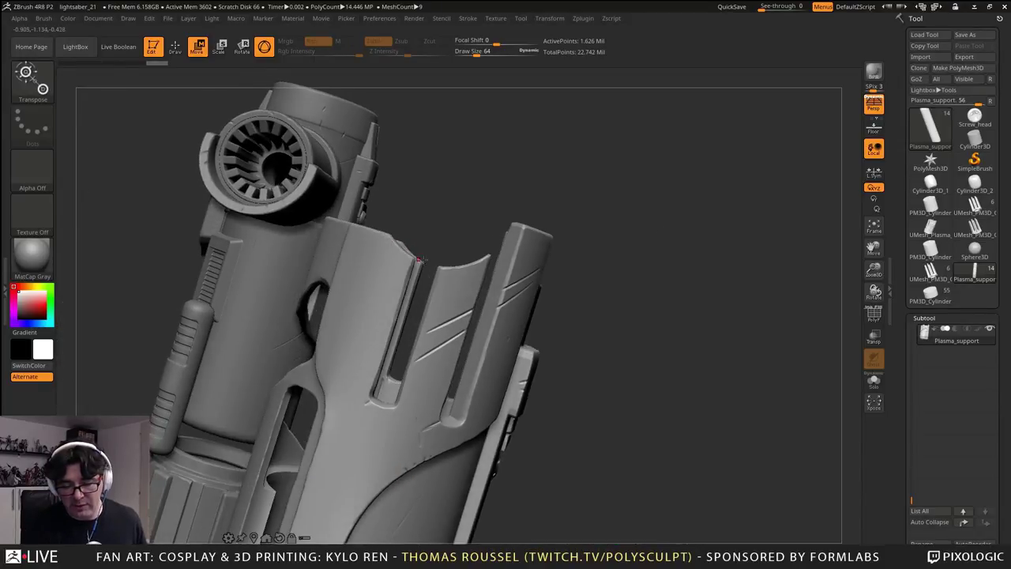
pyautogui.moveTo(472, 260); pyautogui.dragTo(373, 226, button='right')
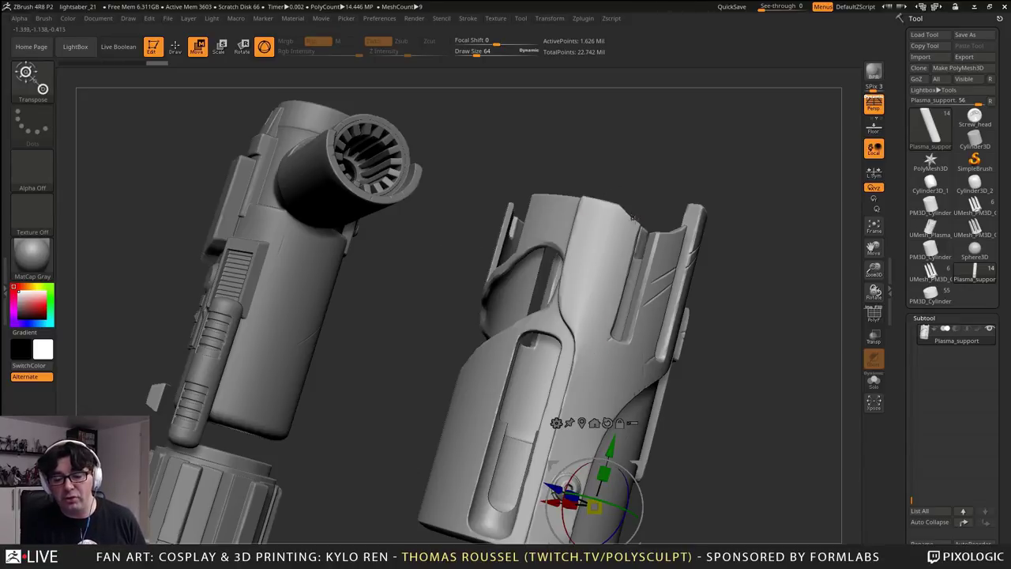
pyautogui.moveTo(621, 194)
pyautogui.mouseDown()
pyautogui.moveTo(618, 181)
pyautogui.moveTo(629, 183)
pyautogui.mouseUp()
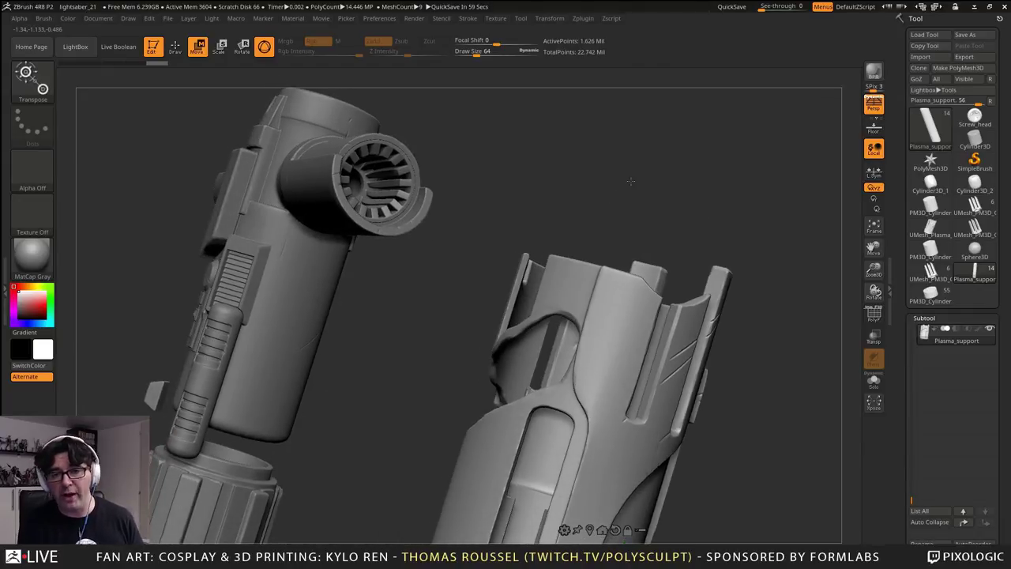
pyautogui.moveTo(585, 179); pyautogui.dragTo(624, 158)
pyautogui.hotkey('ctrl', 'z')
pyautogui.hotkey('ctrl', 'z')
pyautogui.hotkey('ctrl', 'z')
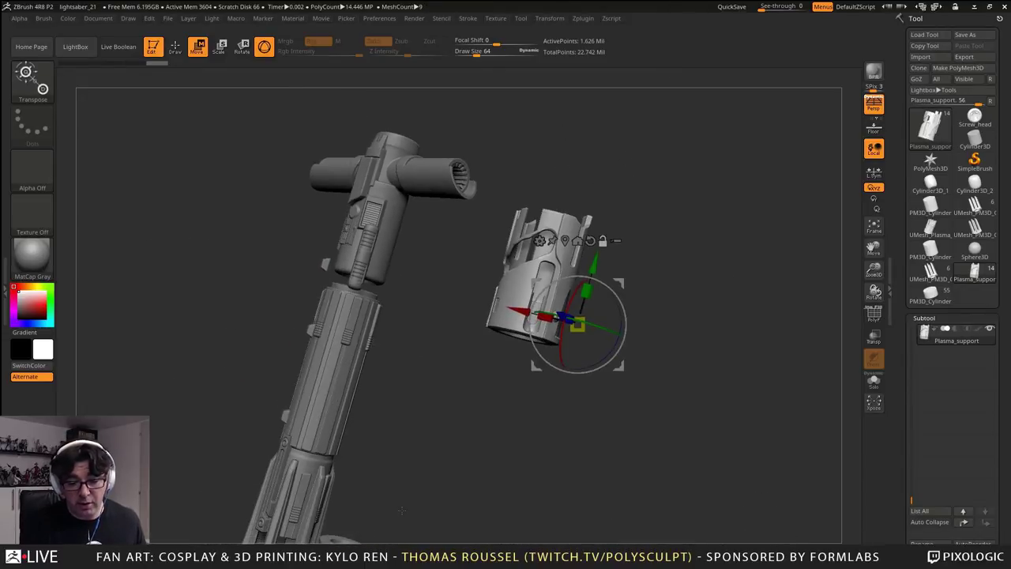
pyautogui.hotkey('ctrl', 'z')
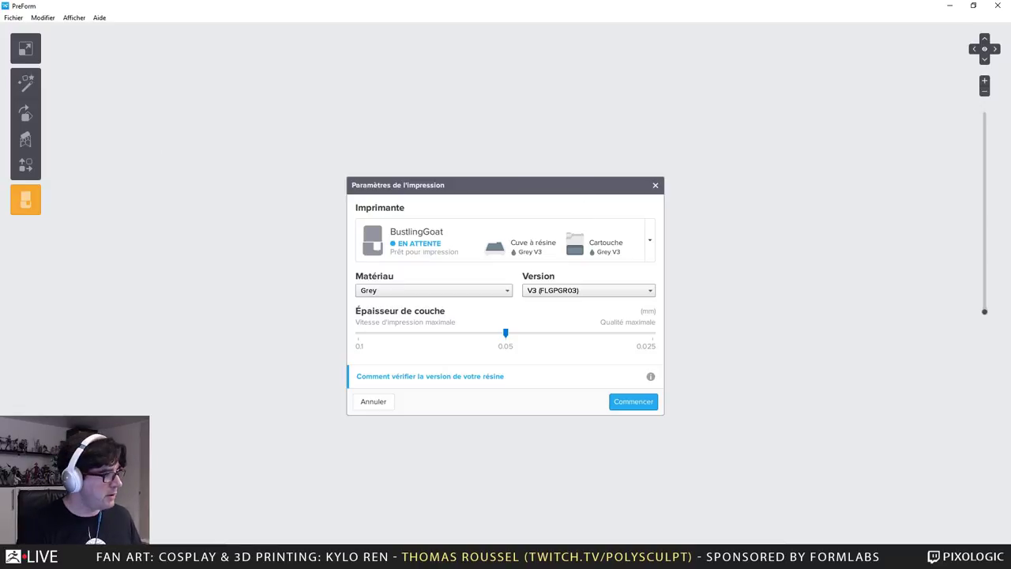
# Start a Grey V3, 0.05 mm job and open the saved plasma.form file
pyautogui.click(634, 401)
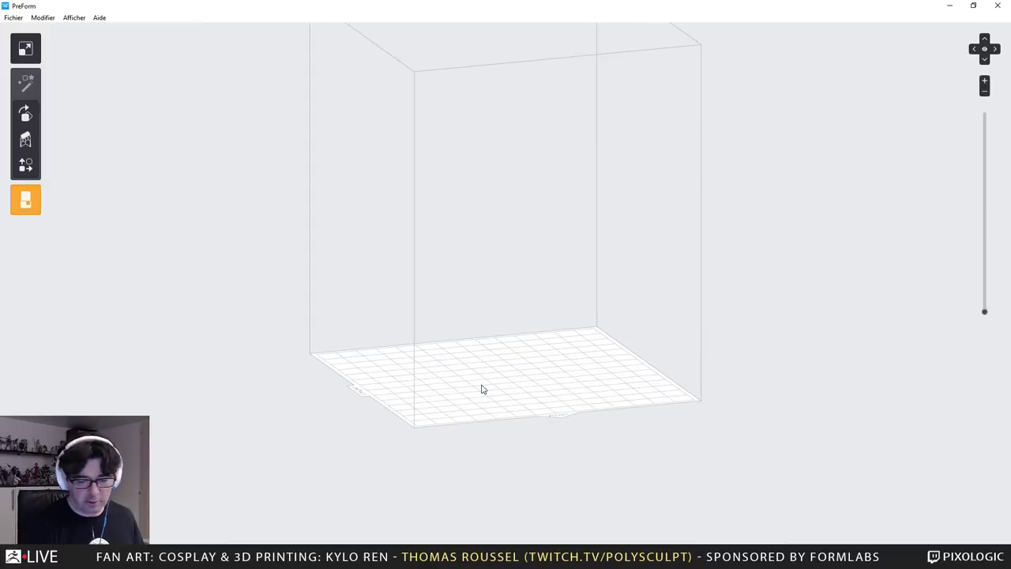
pyautogui.hotkey('ctrl', 'o')
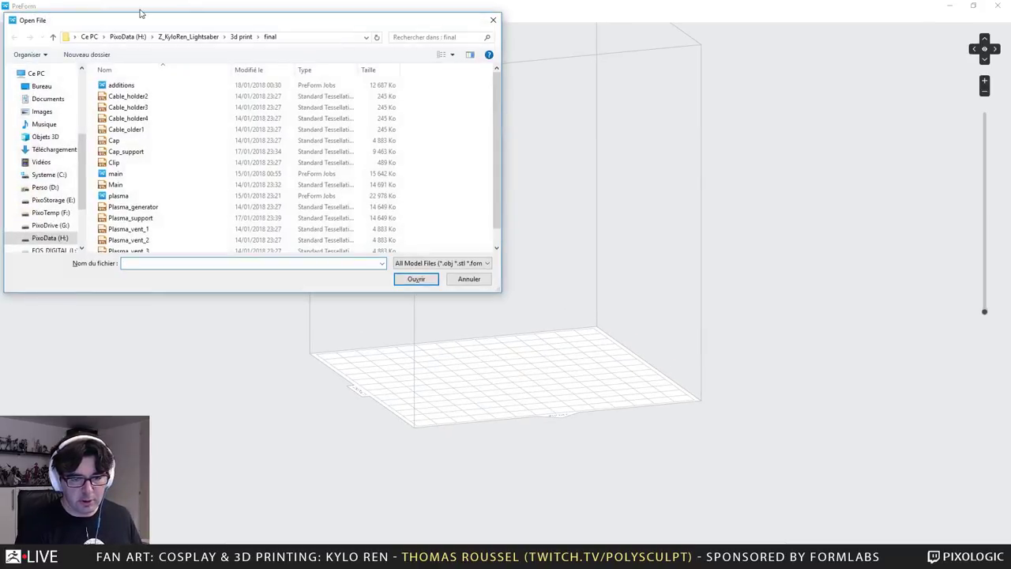
pyautogui.moveTo(229, 26); pyautogui.dragTo(296, 36)
pyautogui.scroll(-1, 205, 177)
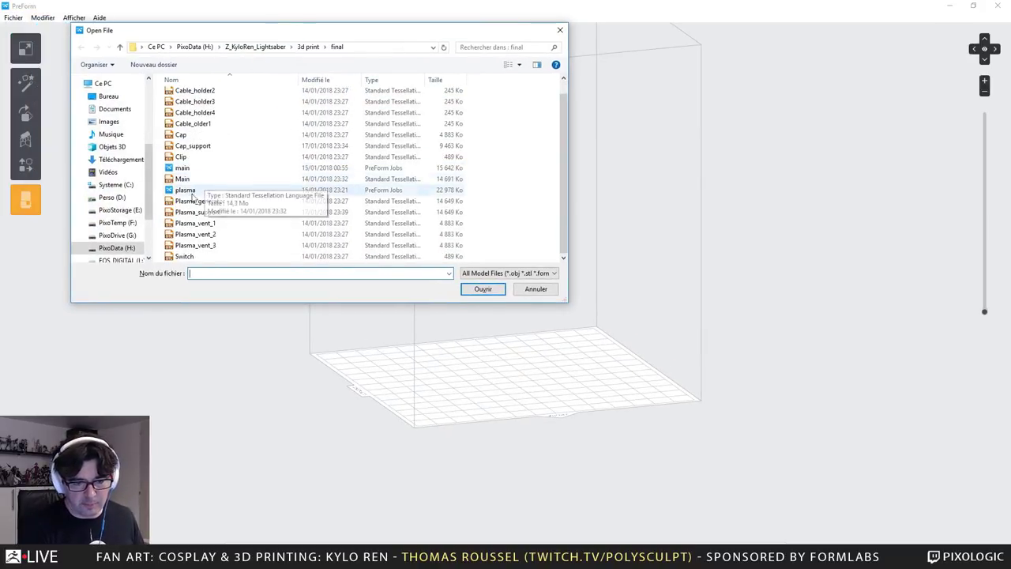
pyautogui.doubleClick(192, 196)
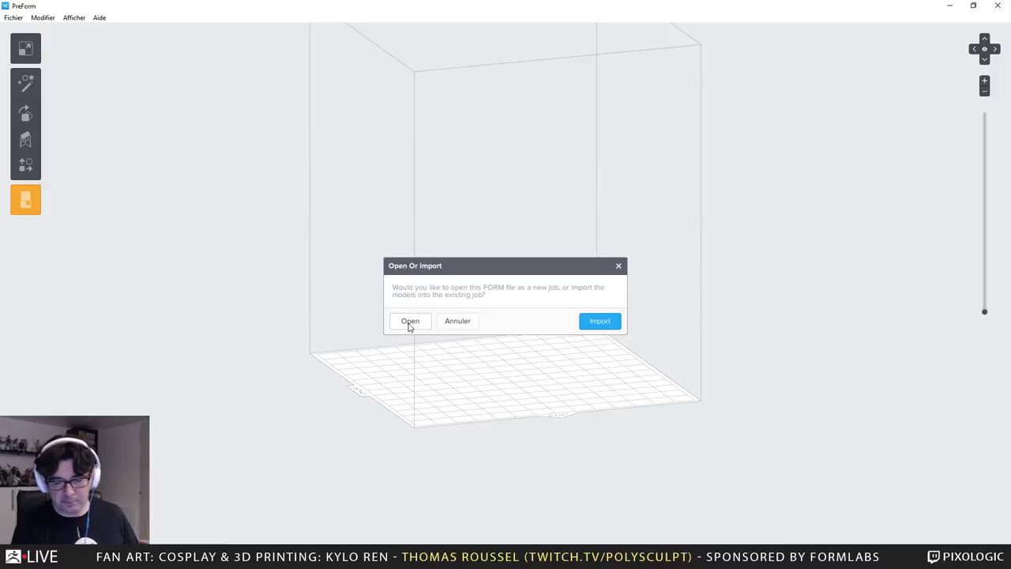
pyautogui.click(410, 322)
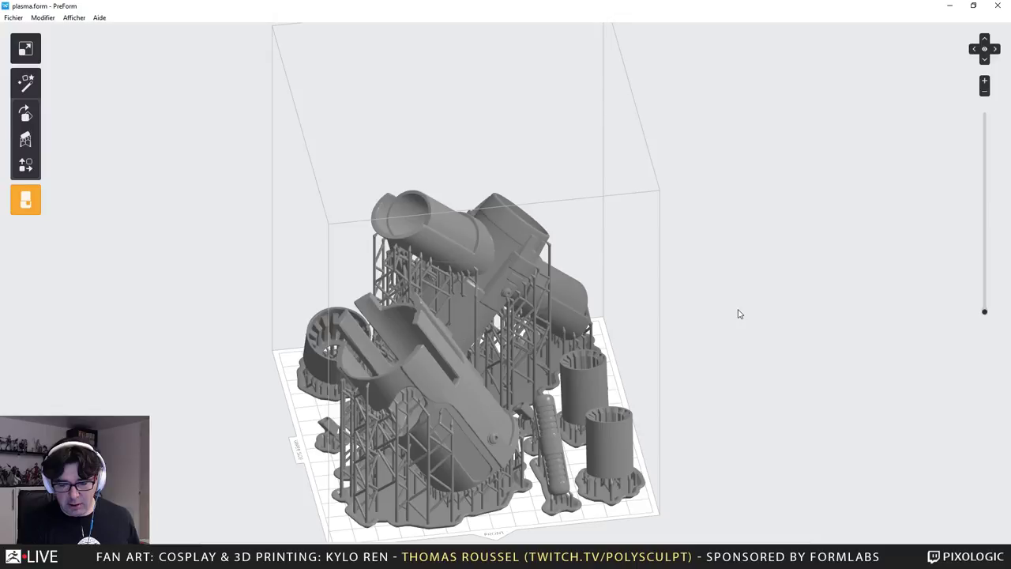
# Orbit the plasma layout and select the tall angled part at the top
pyautogui.moveTo(739, 314); pyautogui.dragTo(698, 248, button='right')
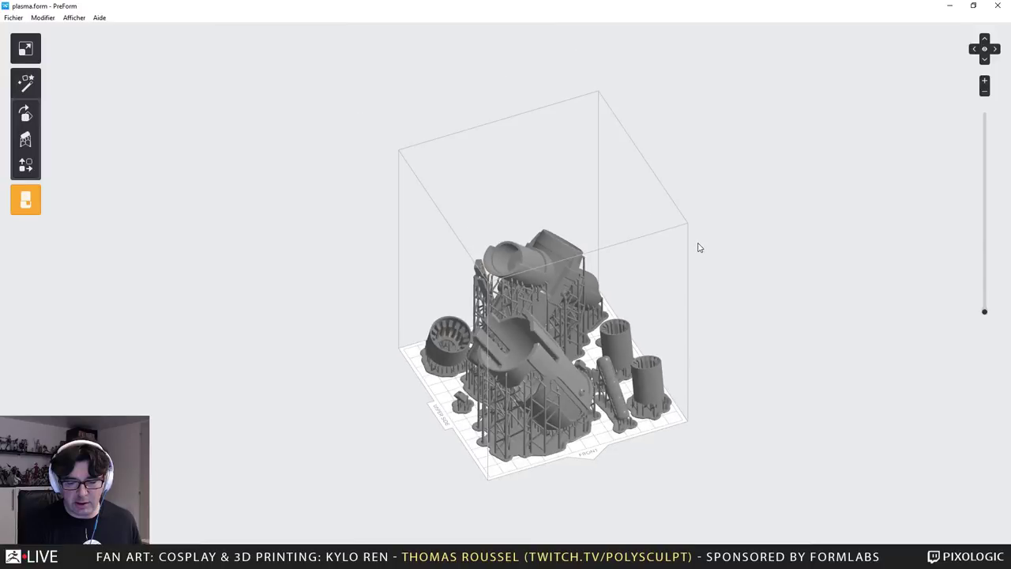
pyautogui.moveTo(699, 248); pyautogui.dragTo(740, 253, button='right')
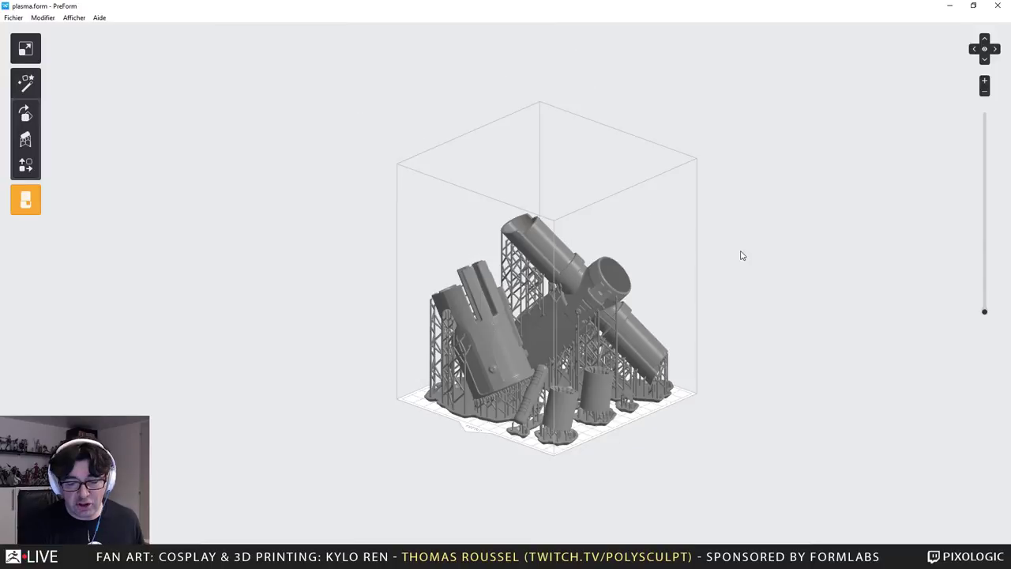
pyautogui.click(598, 292)
pyautogui.moveTo(659, 230); pyautogui.dragTo(820, 249, button='right')
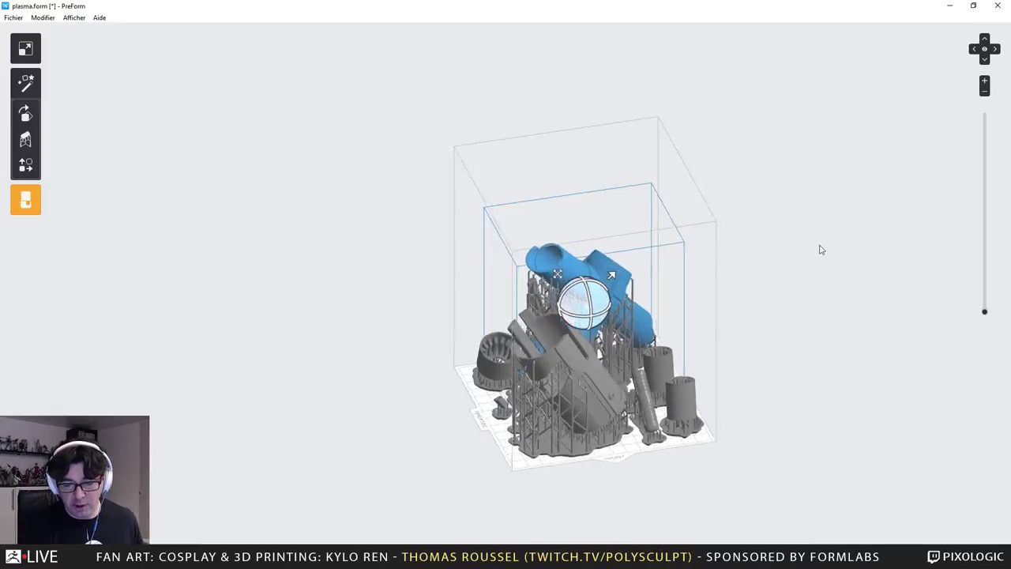
pyautogui.click(598, 360)
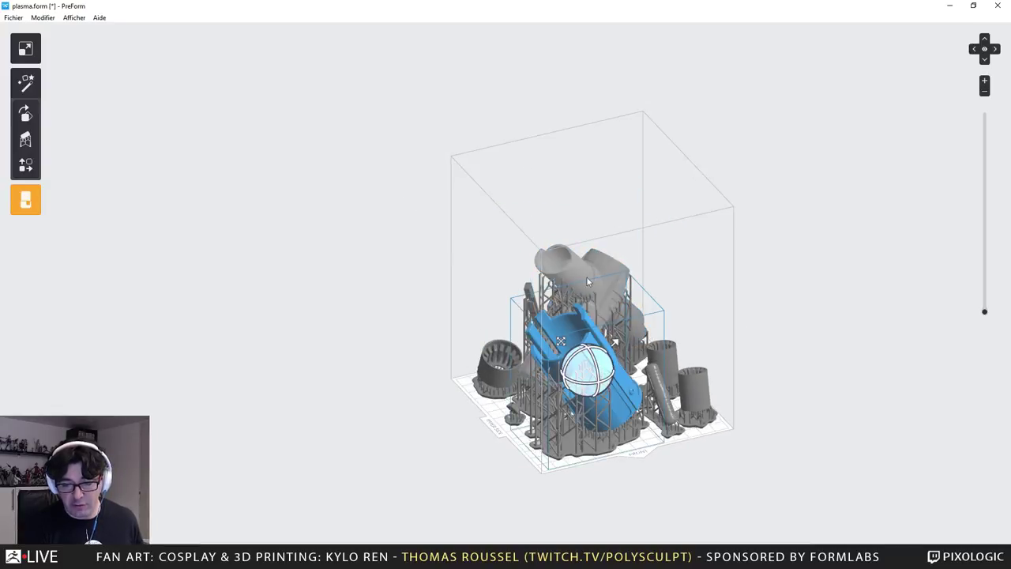
pyautogui.moveTo(749, 314); pyautogui.dragTo(546, 371, button='right')
pyautogui.scroll(3, 598, 436)
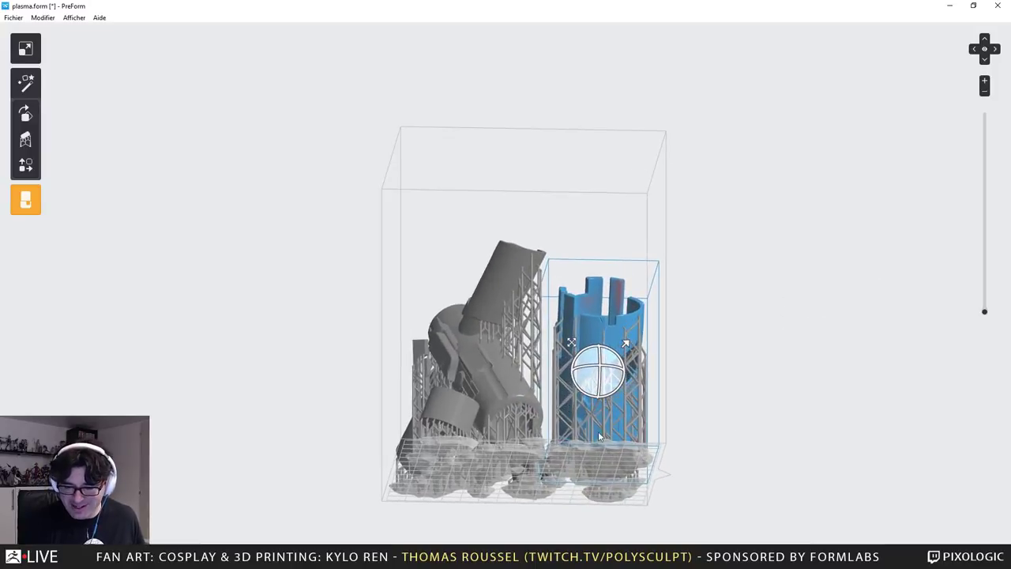
pyautogui.moveTo(722, 445); pyautogui.dragTo(481, 185, button='right')
pyautogui.scroll(5, 569, 408)
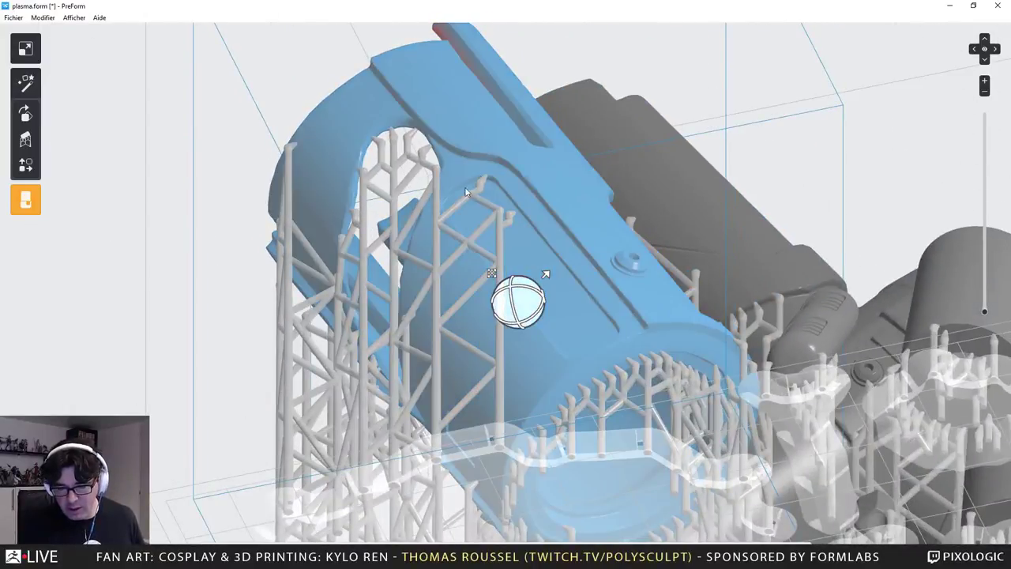
pyautogui.moveTo(536, 246); pyautogui.dragTo(443, 142, button='right')
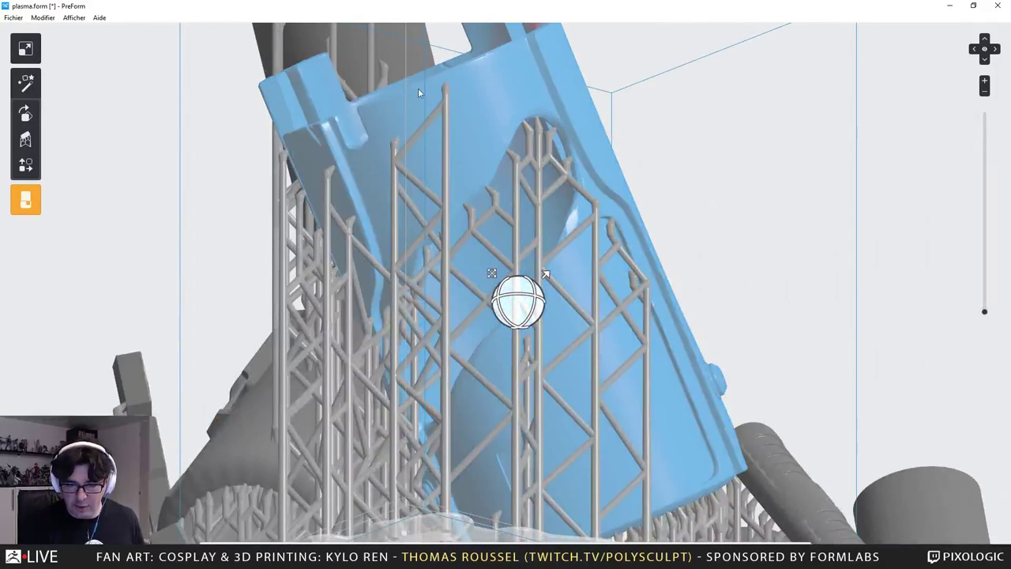
pyautogui.scroll(10, 487, 148)
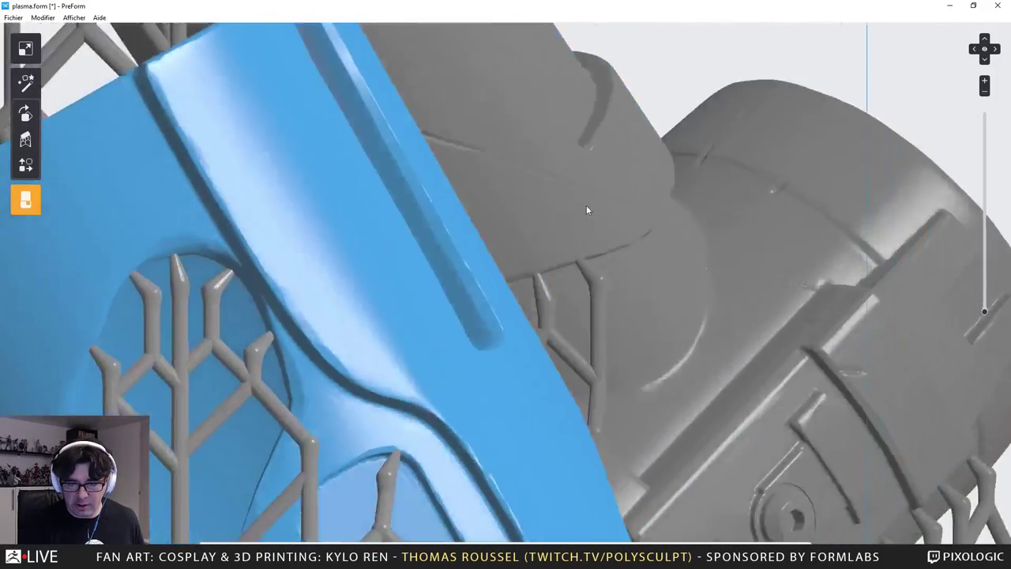
pyautogui.scroll(-8, 541, 263)
pyautogui.scroll(4, 495, 299)
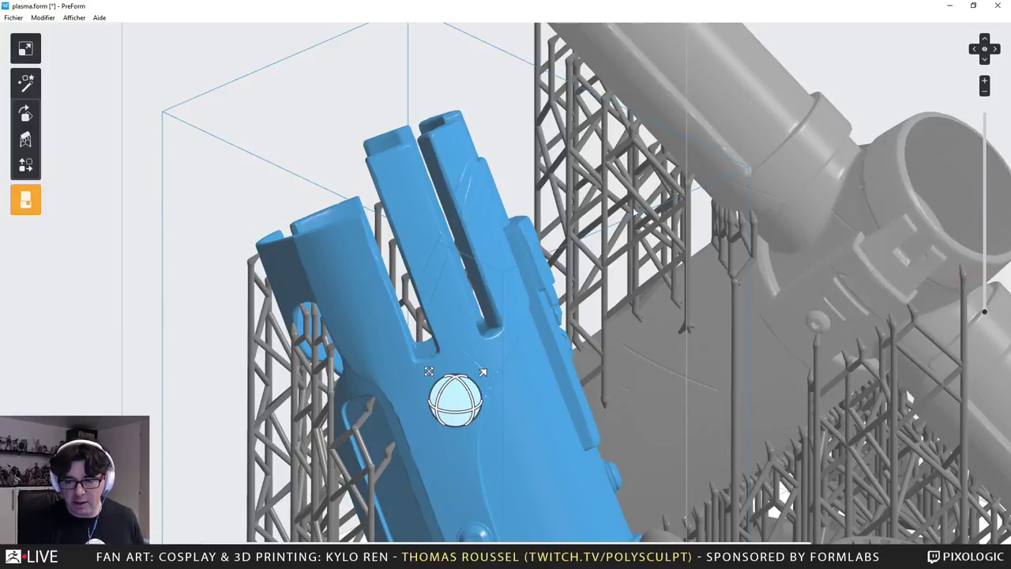
pyautogui.moveTo(498, 164); pyautogui.dragTo(452, 324, button='right')
pyautogui.moveTo(484, 321); pyautogui.dragTo(817, 365, button='right')
pyautogui.moveTo(782, 308); pyautogui.dragTo(586, 400, button='right')
pyautogui.moveTo(594, 307); pyautogui.dragTo(372, 215, button='right')
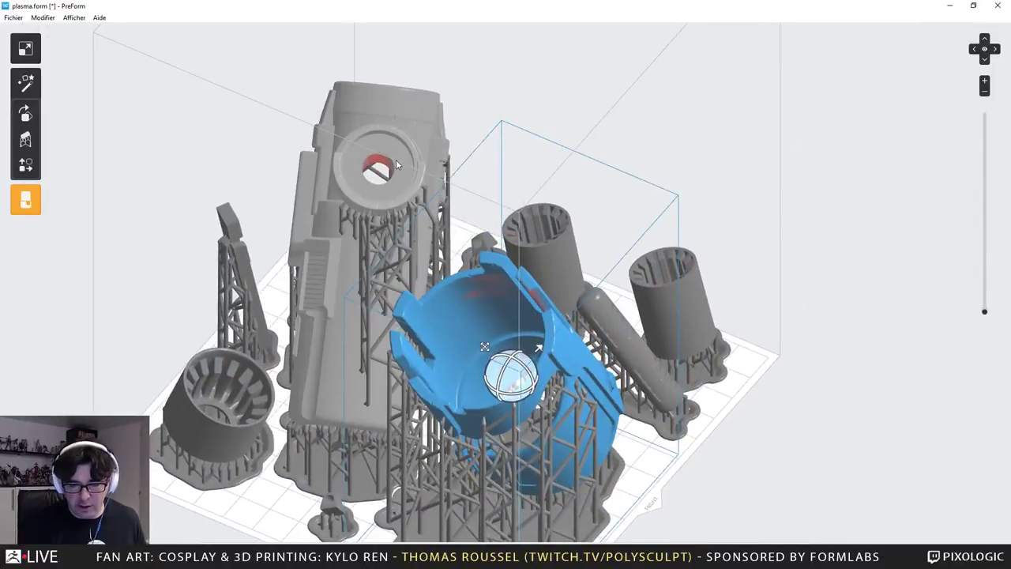
pyautogui.scroll(5, 376, 176)
pyautogui.scroll(-5, 377, 175)
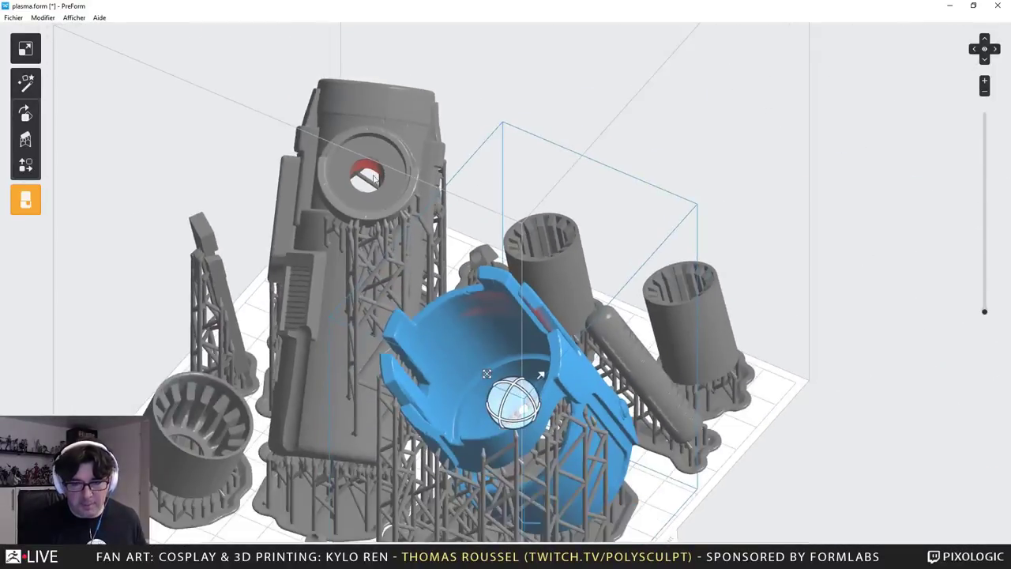
pyautogui.moveTo(376, 176); pyautogui.dragTo(355, 222, button='right')
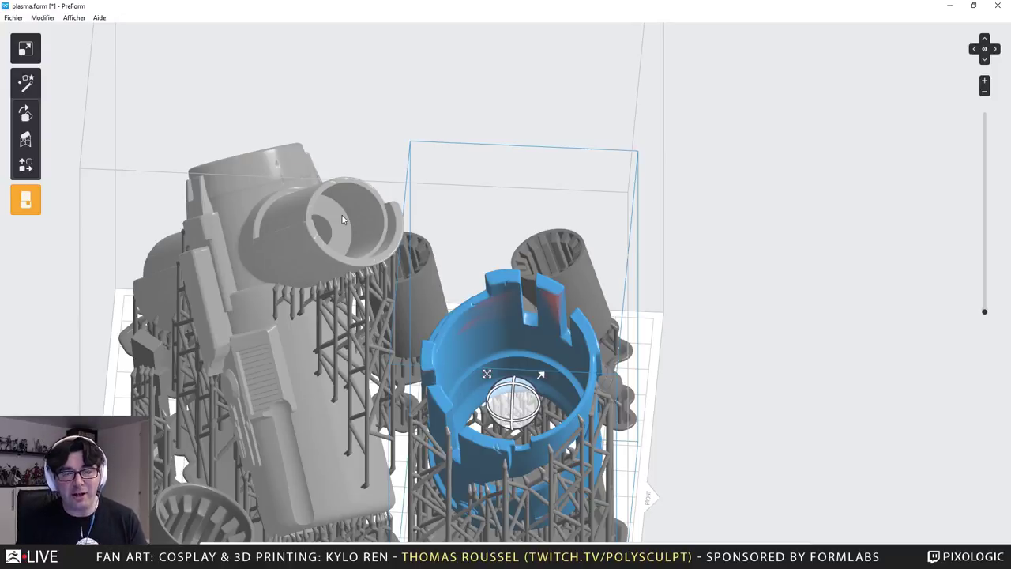
pyautogui.moveTo(445, 194); pyautogui.dragTo(803, 289, button='right')
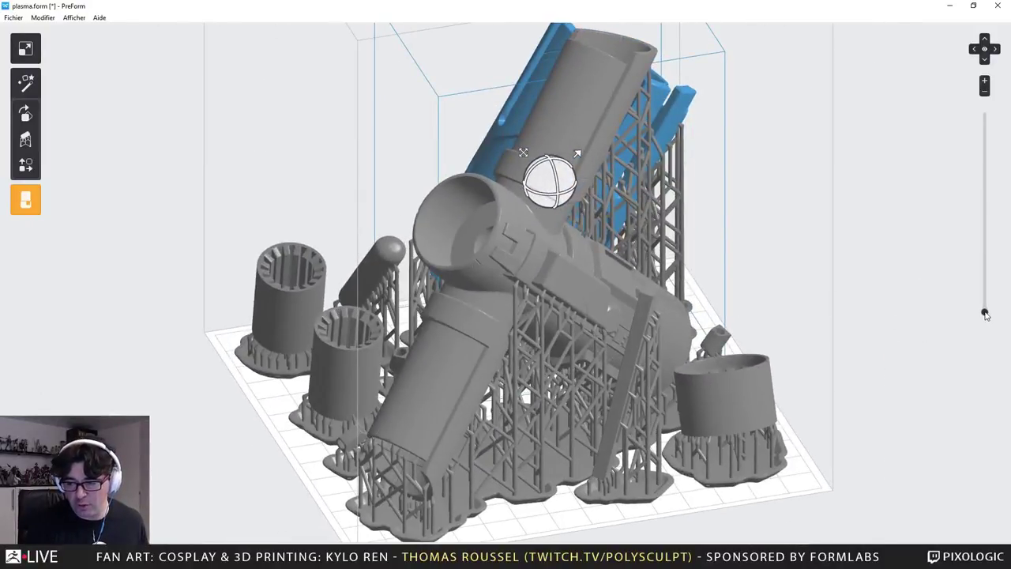
# Slice the preview up to layer 1310 to expose the upper parts' cross-sections
pyautogui.moveTo(985, 314); pyautogui.dragTo(994, 232)
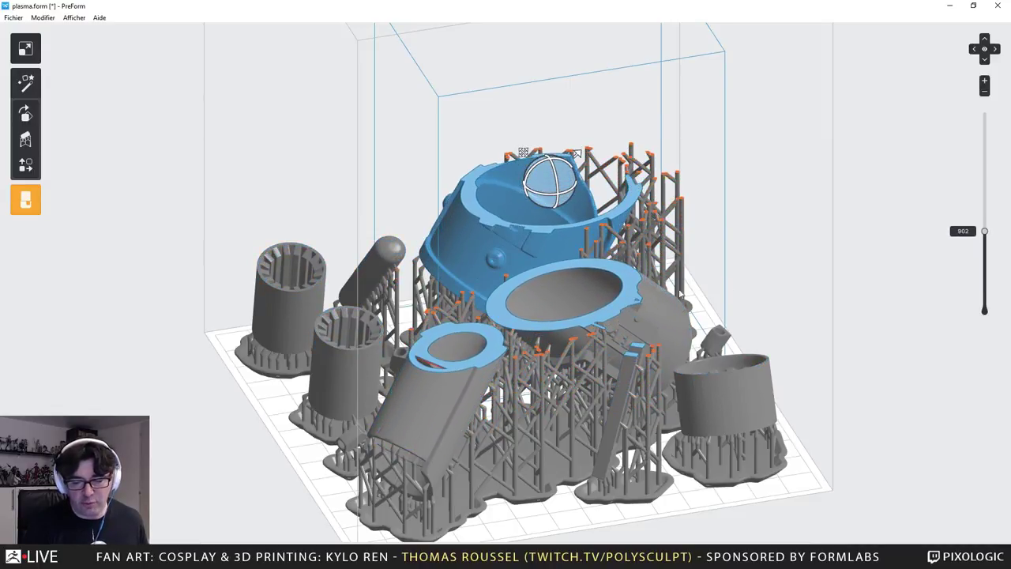
pyautogui.moveTo(550, 305); pyautogui.dragTo(440, 340, button='middle')
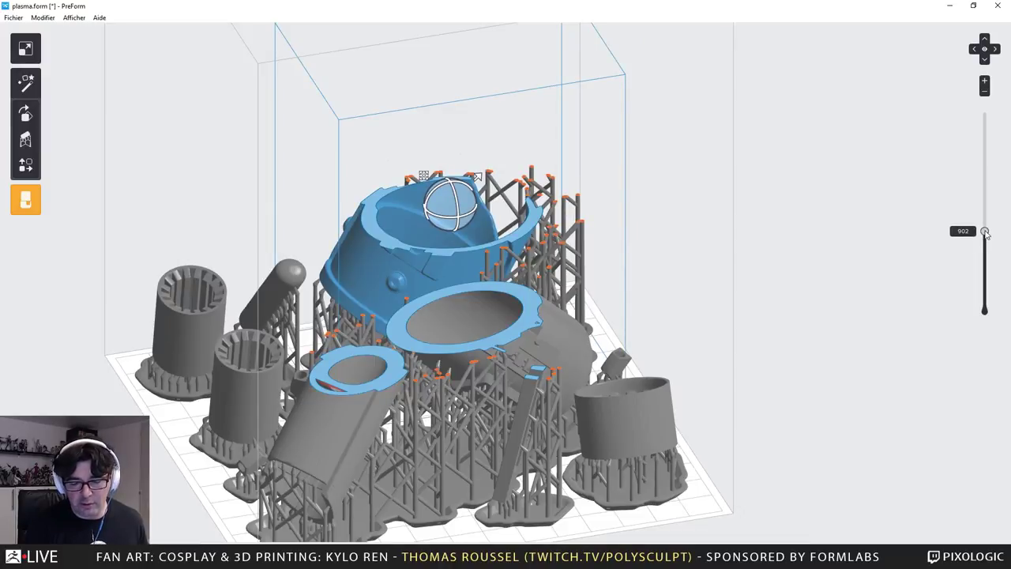
pyautogui.moveTo(986, 234); pyautogui.dragTo(968, 202)
pyautogui.moveTo(734, 271); pyautogui.dragTo(724, 294, button='middle')
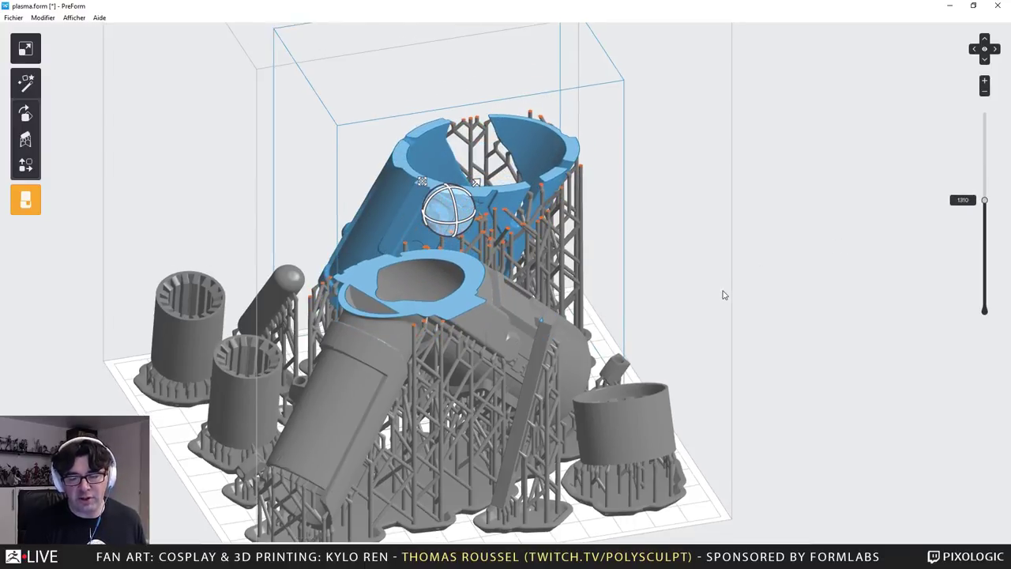
# Orbit and recentre the view to inspect the sliced parts and their support tips
pyautogui.moveTo(724, 295); pyautogui.dragTo(784, 292, button='right')
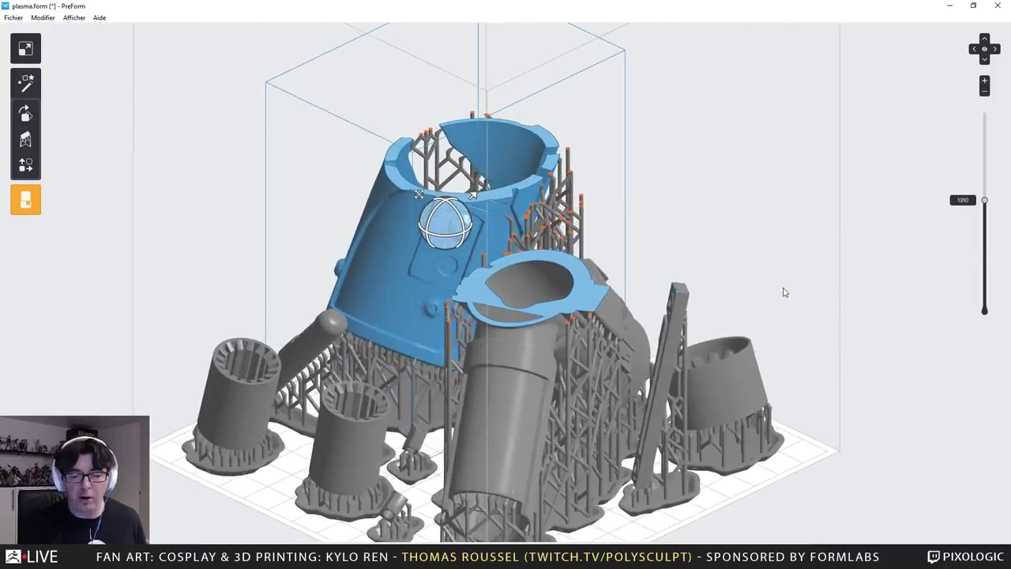
pyautogui.moveTo(682, 222); pyautogui.dragTo(688, 246, button='right')
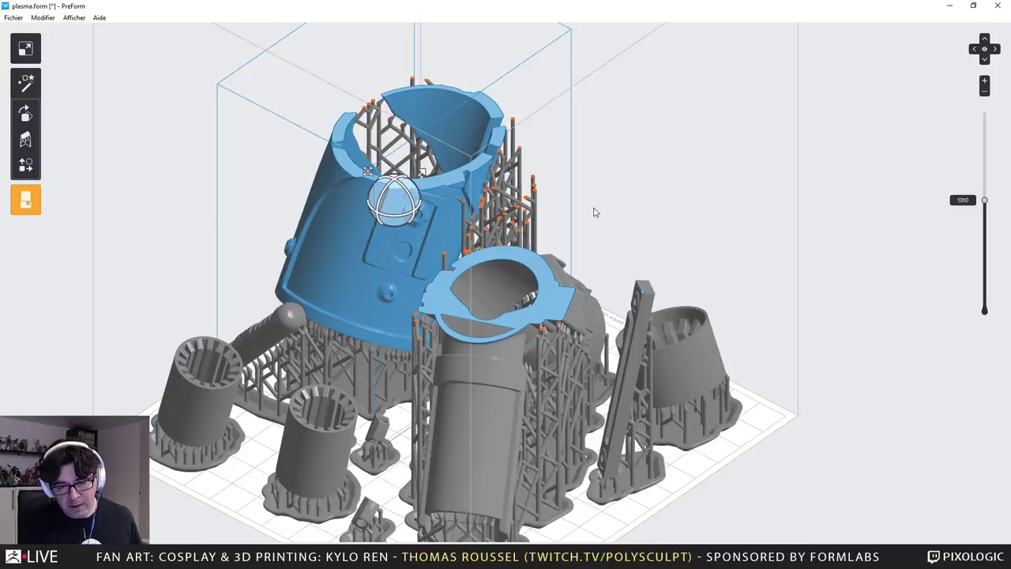
pyautogui.moveTo(593, 210); pyautogui.dragTo(556, 203, button='right')
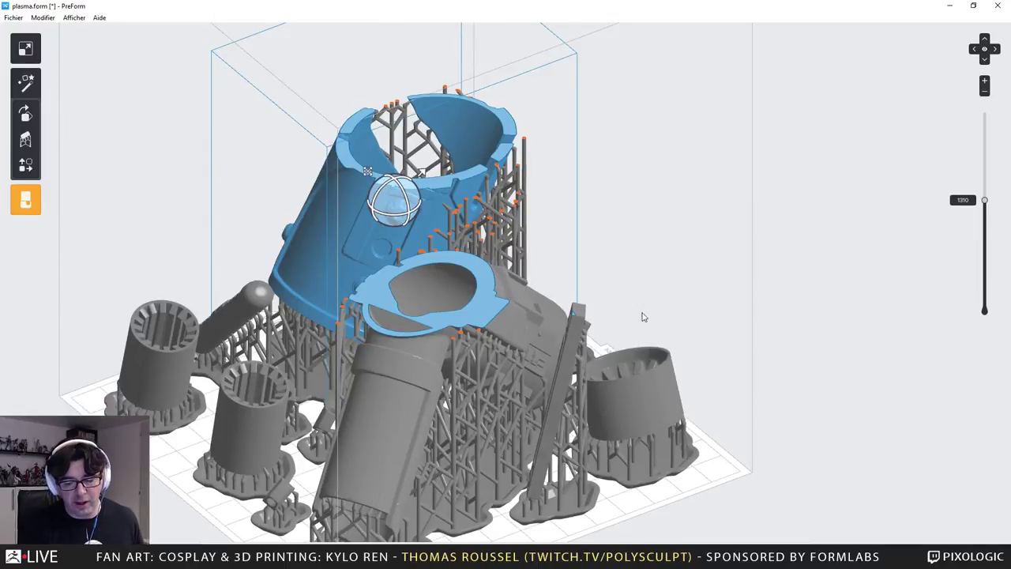
pyautogui.moveTo(641, 316); pyautogui.dragTo(674, 272, button='middle')
pyautogui.scroll(-1, 673, 272)
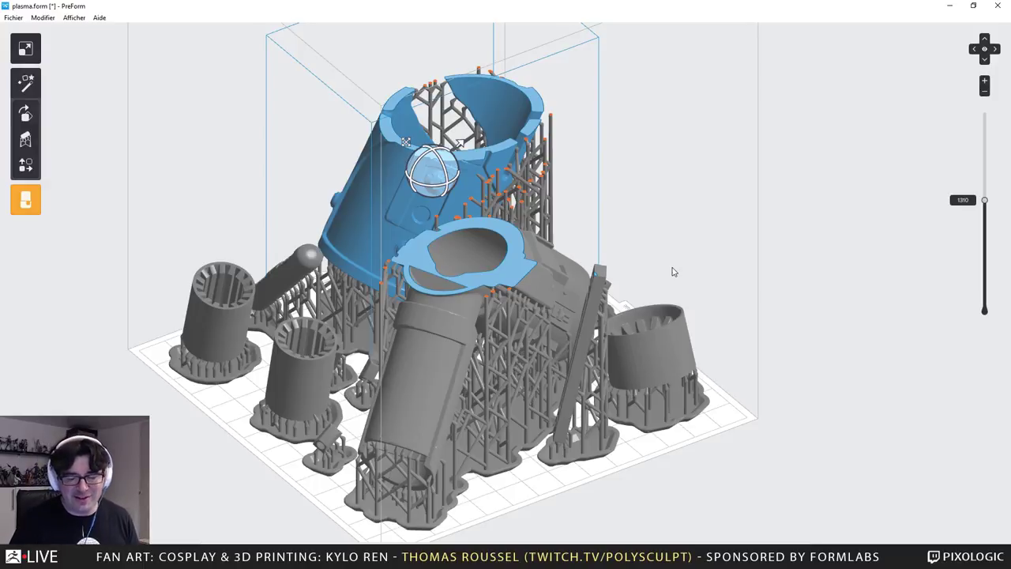
pyautogui.moveTo(646, 189); pyautogui.dragTo(603, 294, button='right')
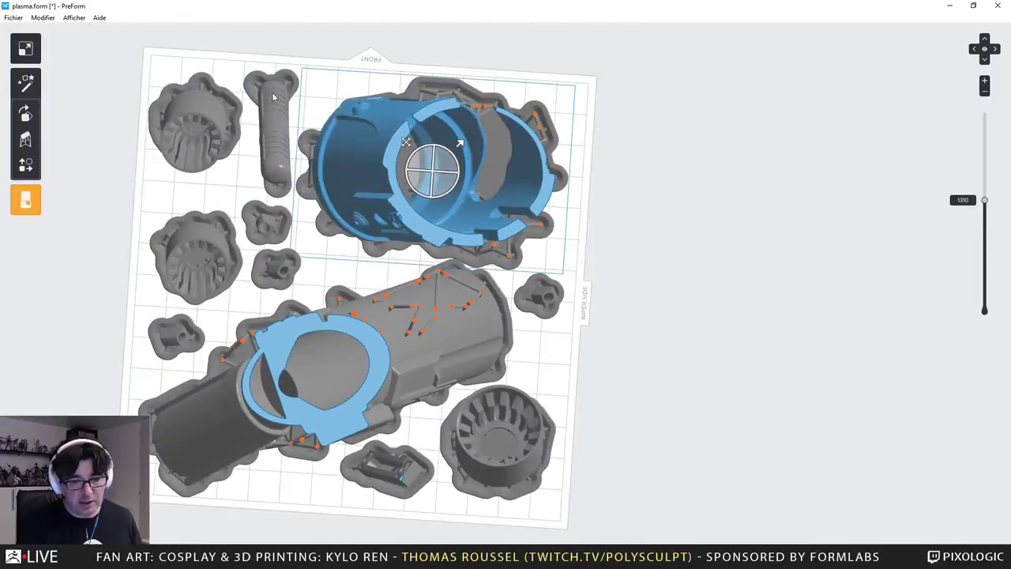
# Orbit the plasma job to inspect its supports and select the long cylinder part
pyautogui.moveTo(352, 123); pyautogui.dragTo(419, 125, button='middle')
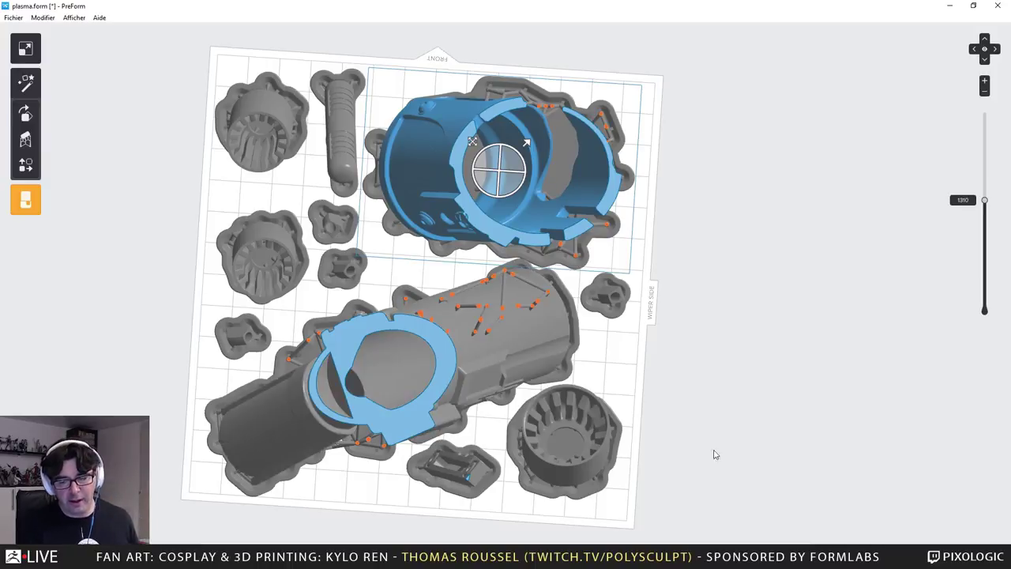
pyautogui.moveTo(713, 451); pyautogui.dragTo(730, 328, button='right')
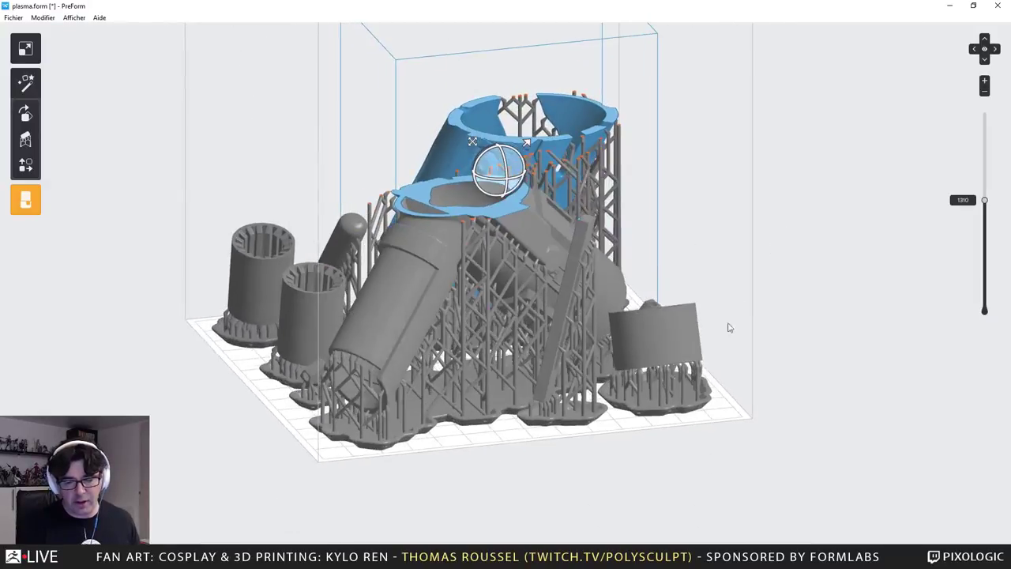
pyautogui.click(389, 274)
pyautogui.moveTo(705, 266); pyautogui.dragTo(452, 228, button='right')
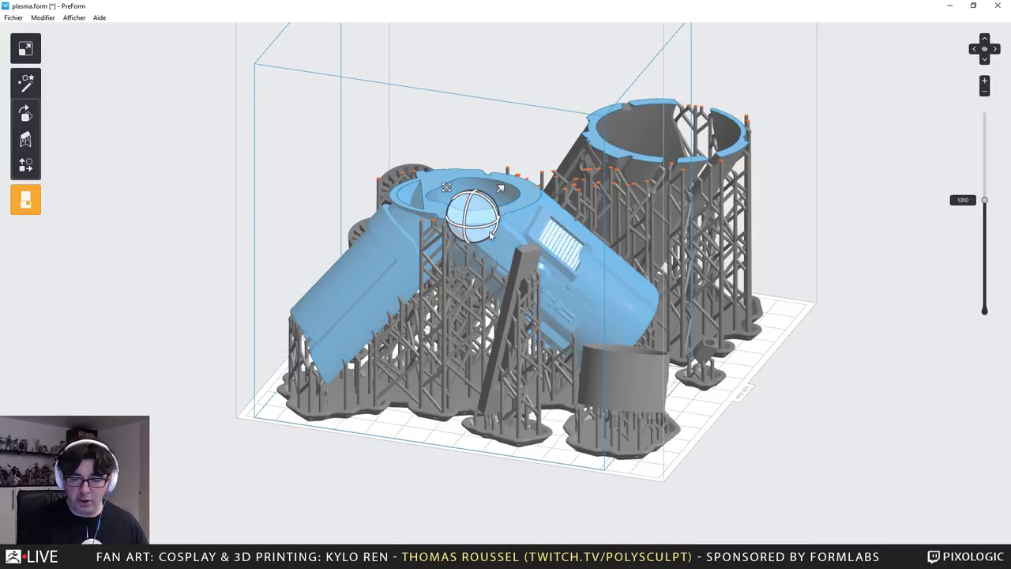
pyautogui.moveTo(445, 154); pyautogui.dragTo(506, 146, button='right')
# Open main.form, discarding unsaved changes to the plasma job
pyautogui.click(14, 18)
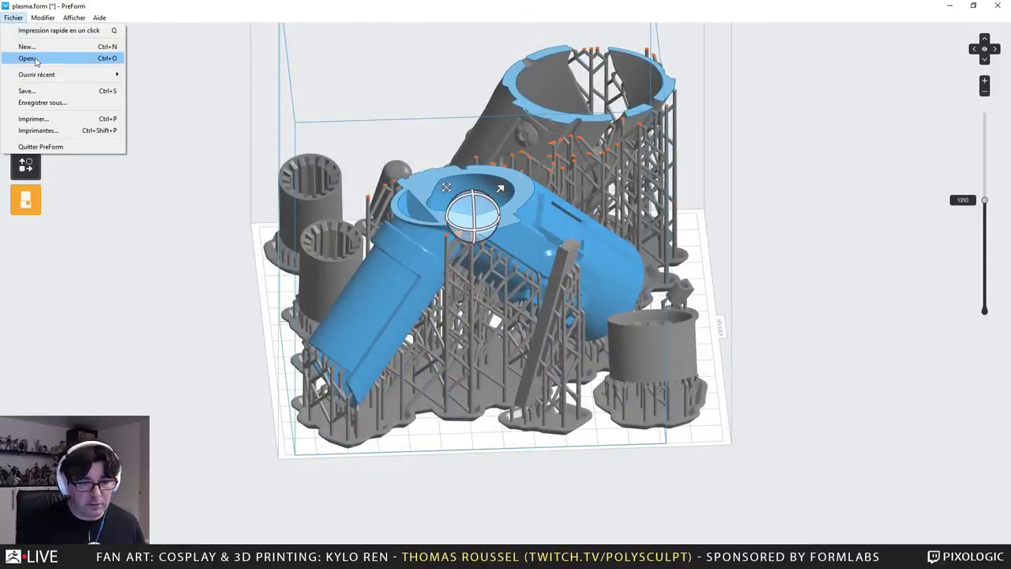
pyautogui.click(28, 59)
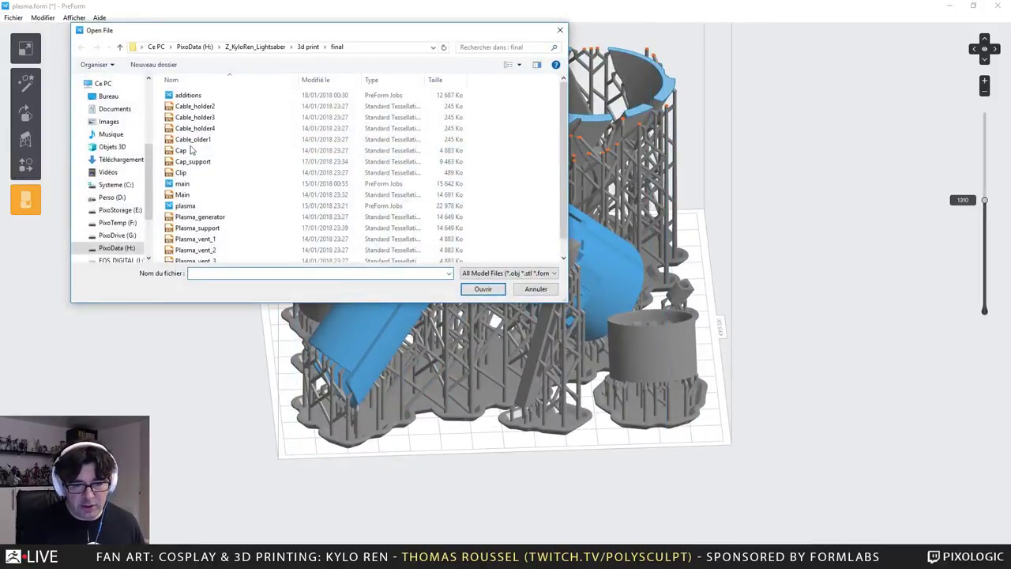
pyautogui.doubleClick(180, 206)
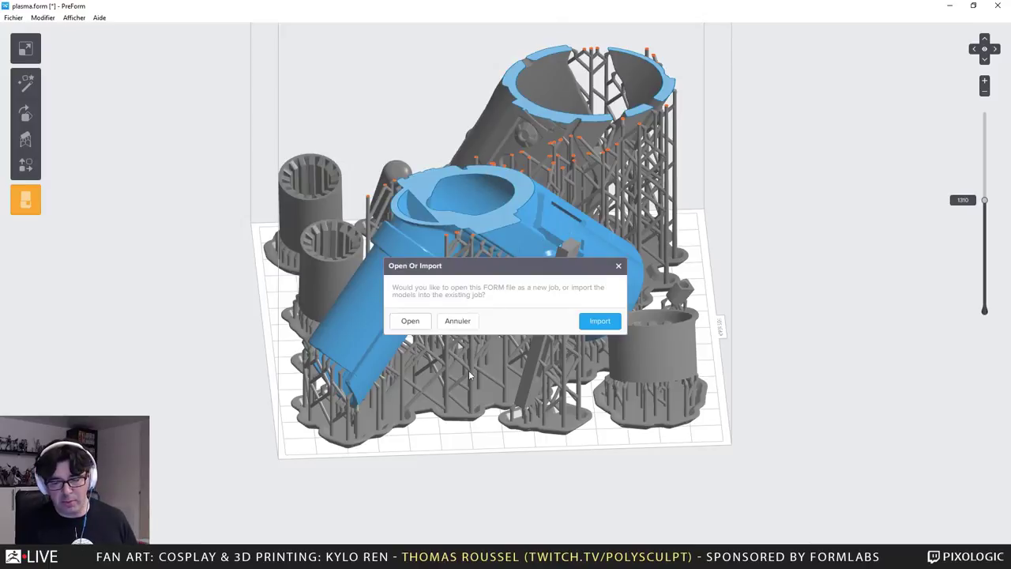
pyautogui.click(405, 322)
pyautogui.click(433, 329)
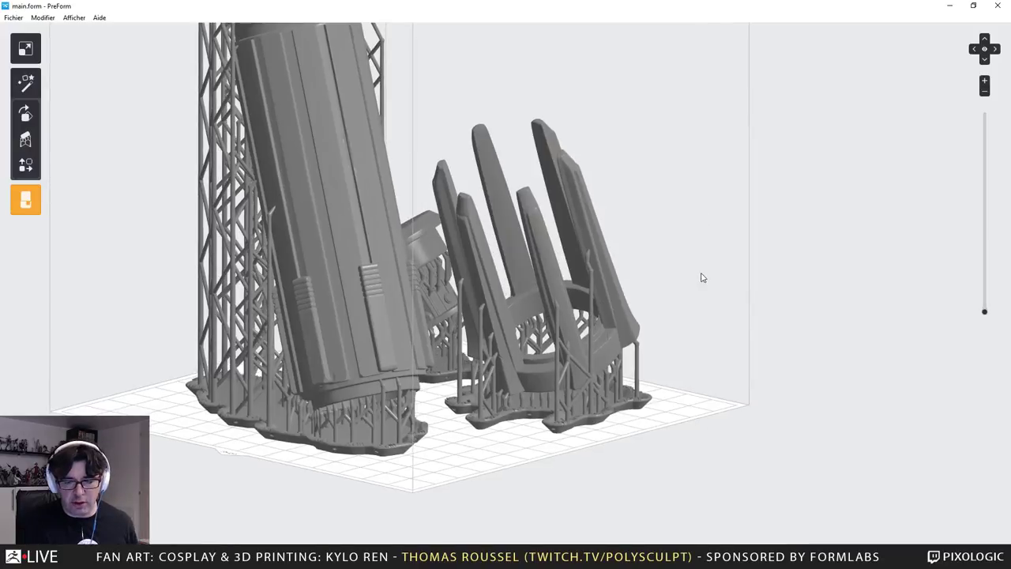
# Orbit and zoom around main.form's hilt body, fin pieces and round section on their supports
pyautogui.press('Home')
pyautogui.moveTo(630, 320); pyautogui.dragTo(397, 234, button='right')
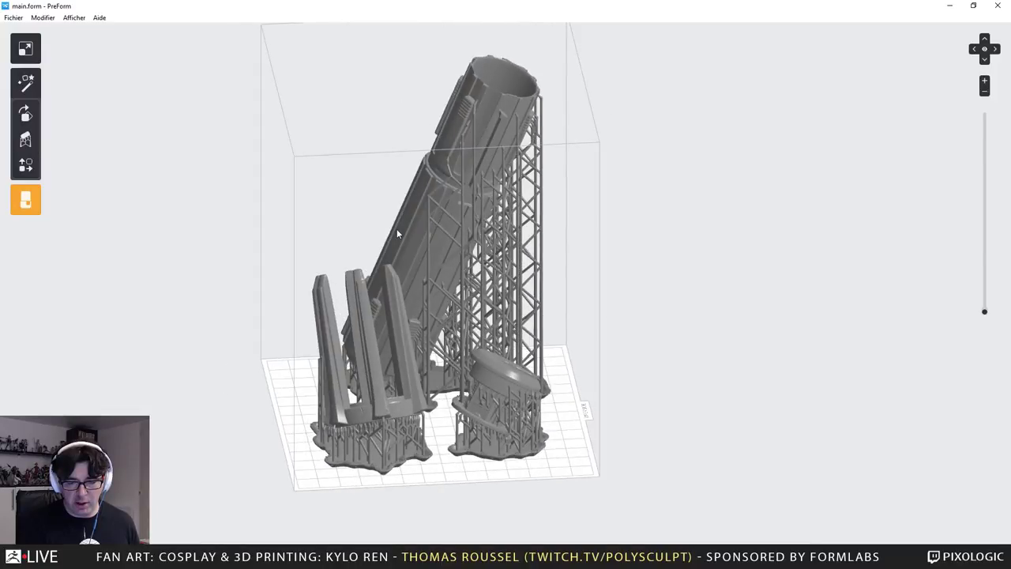
pyautogui.moveTo(398, 234); pyautogui.dragTo(514, 227, button='right')
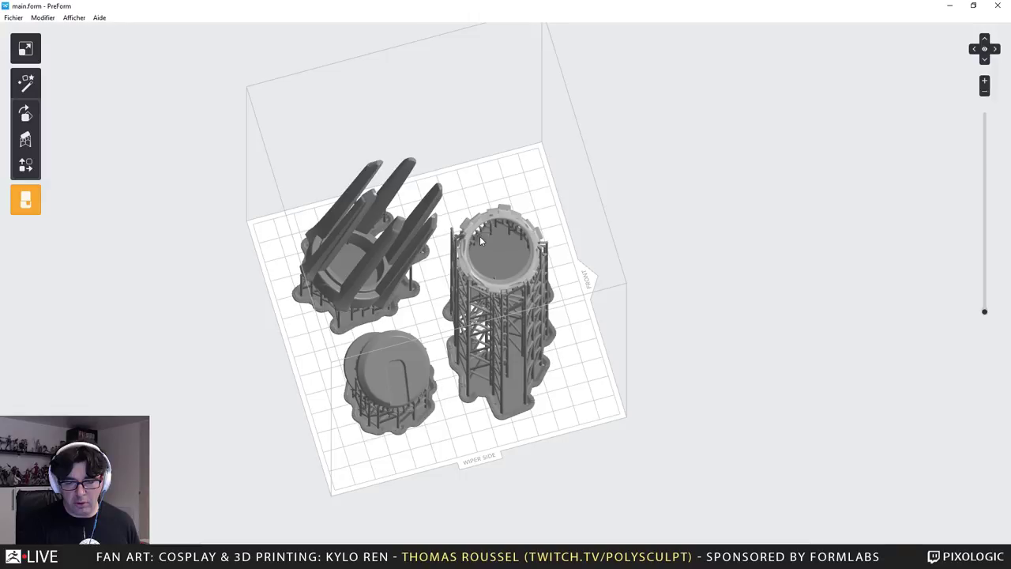
pyautogui.scroll(10, 480, 235)
pyautogui.scroll(-5, 498, 235)
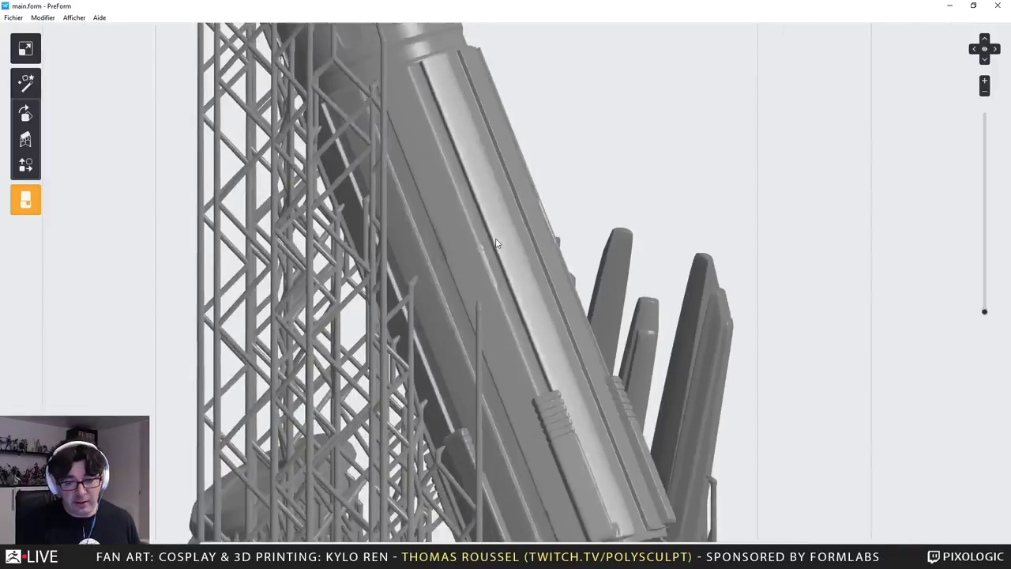
pyautogui.scroll(-3, 498, 237)
pyautogui.scroll(-5, 498, 235)
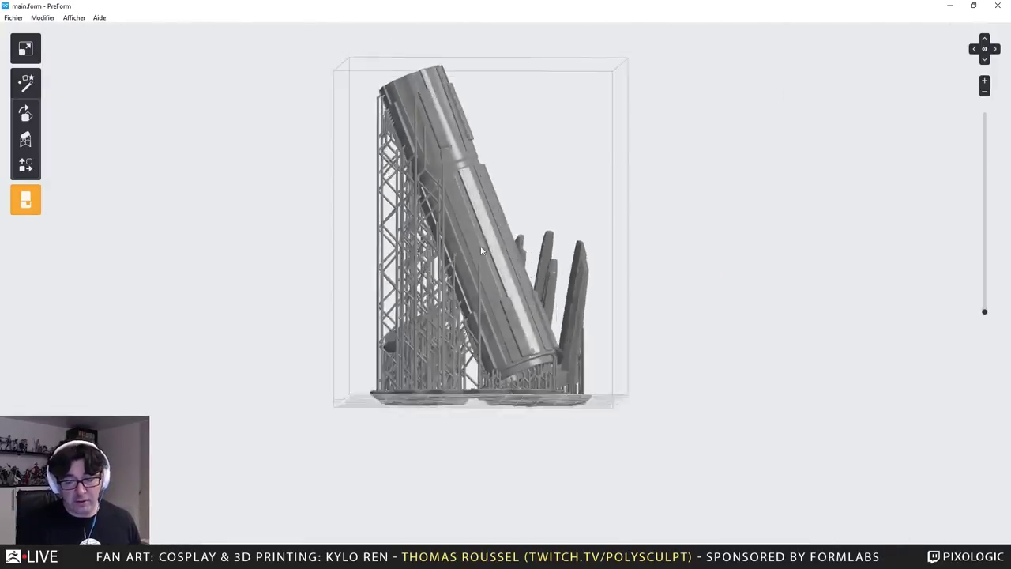
pyautogui.moveTo(481, 246); pyautogui.dragTo(328, 305, button='right')
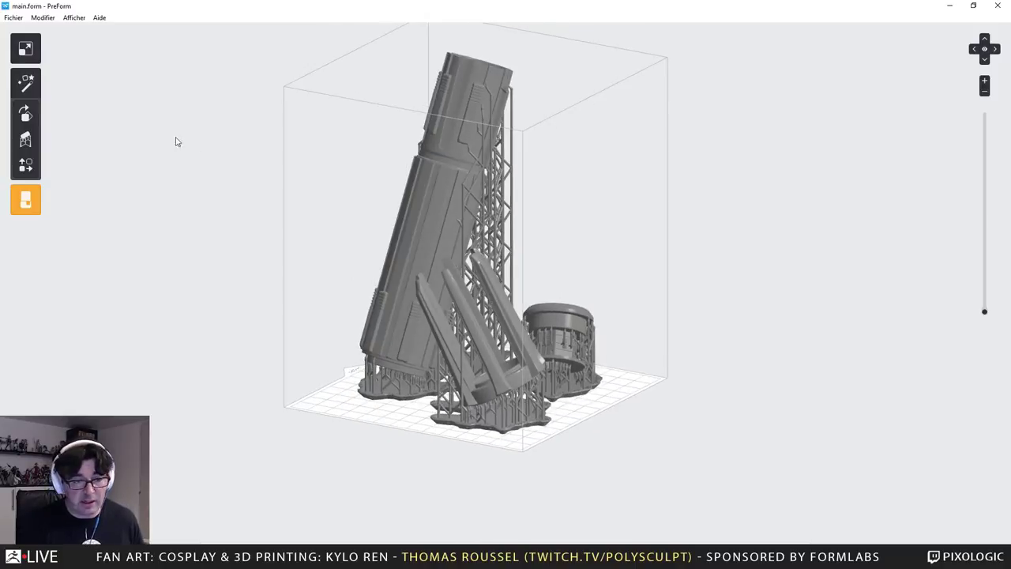
# Open the additions.form print job
pyautogui.click(14, 17)
pyautogui.click(26, 58)
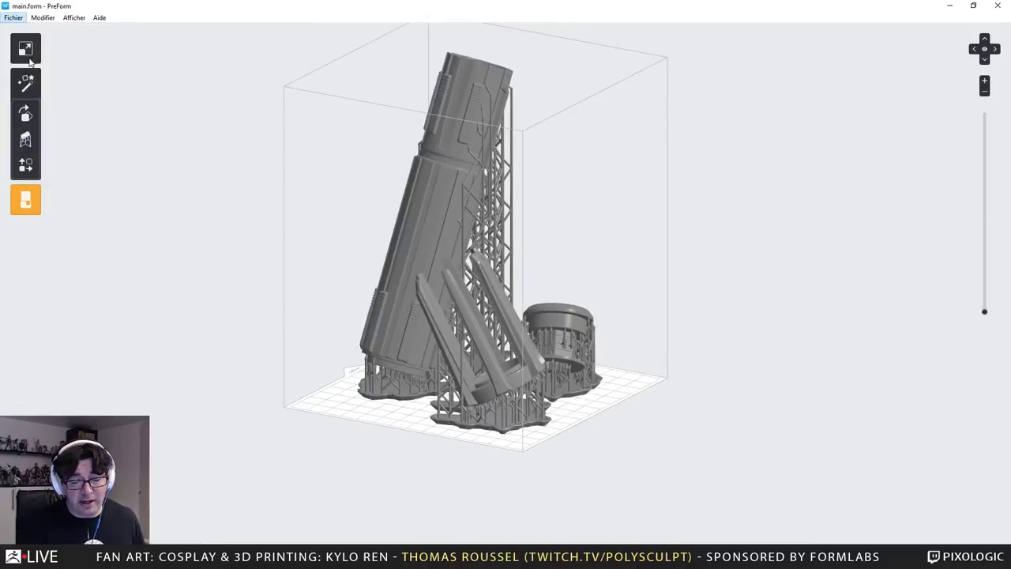
pyautogui.doubleClick(184, 98)
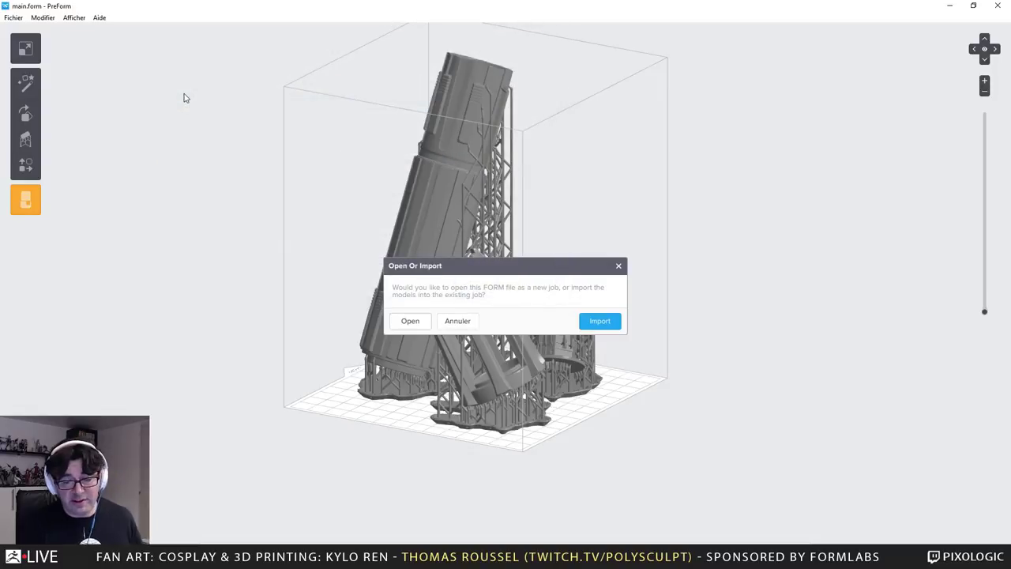
pyautogui.click(412, 321)
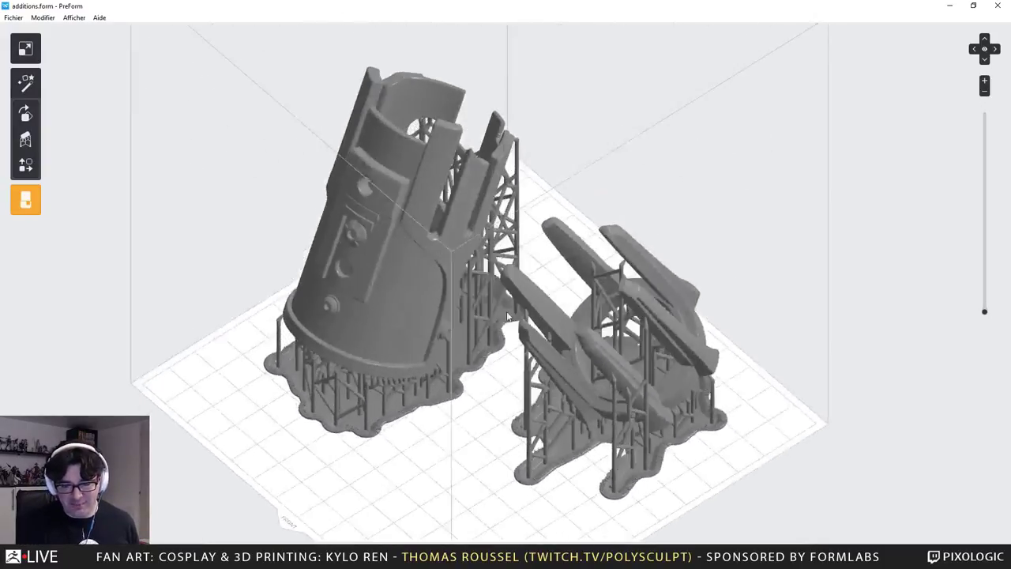
# Select the tower part, orbit around it, and slice the view to inspect its interior supports
pyautogui.click(482, 301)
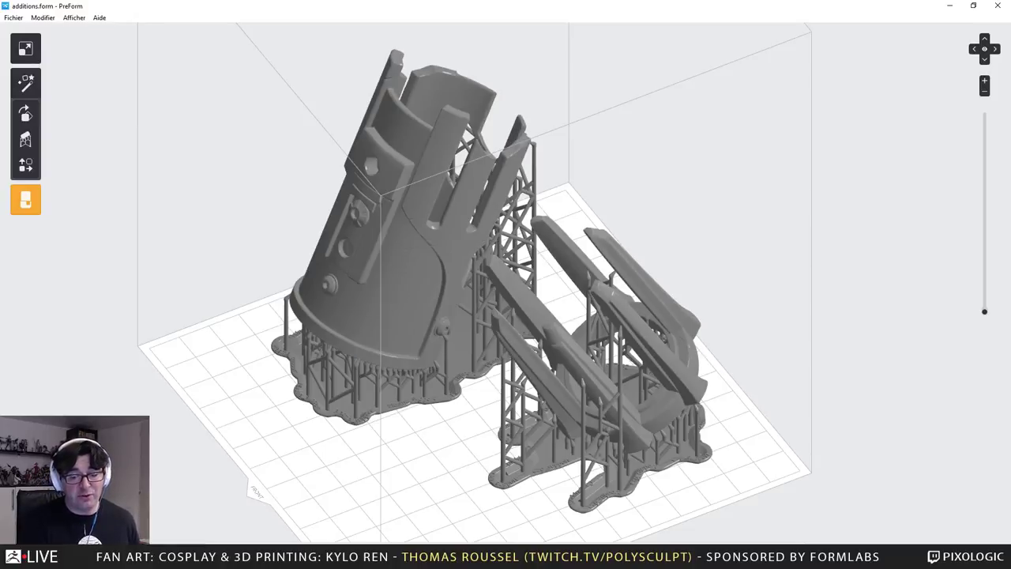
pyautogui.press('f')
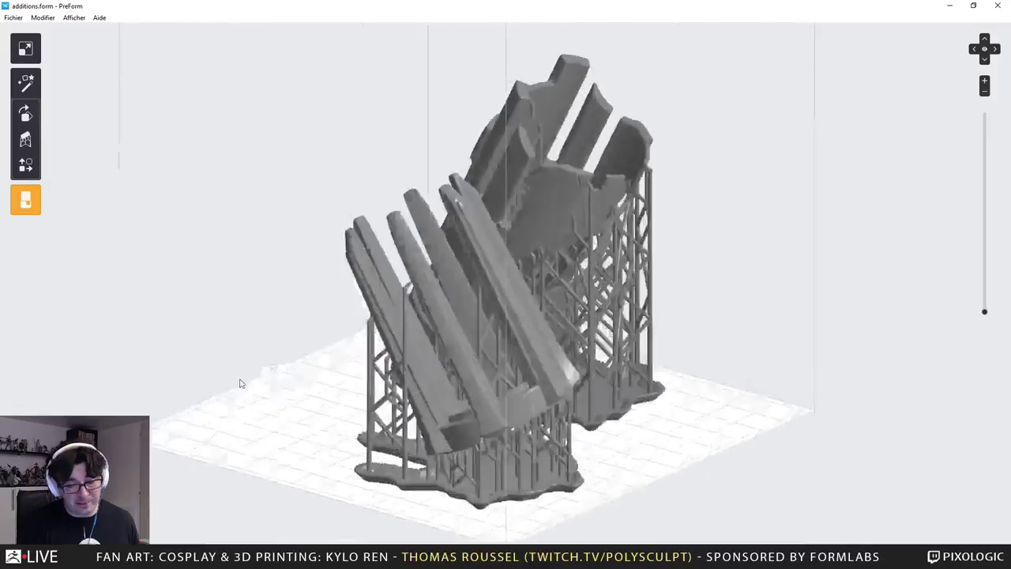
pyautogui.moveTo(136, 338); pyautogui.dragTo(582, 195, button='right')
pyautogui.scroll(5, 624, 209)
pyautogui.click(664, 223)
pyautogui.moveTo(671, 227); pyautogui.dragTo(551, 86, button='right')
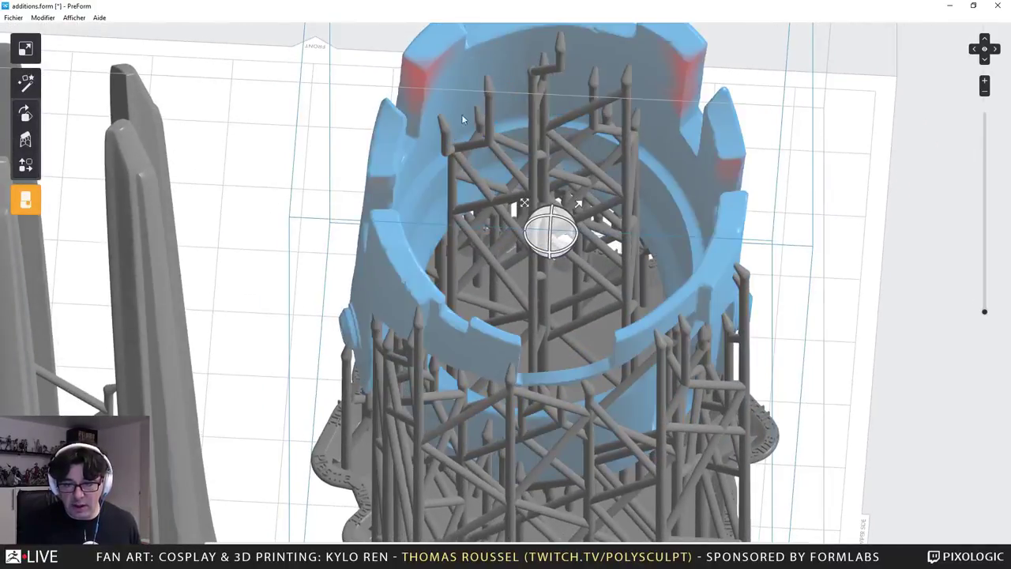
pyautogui.moveTo(496, 65); pyautogui.dragTo(541, 125, button='right')
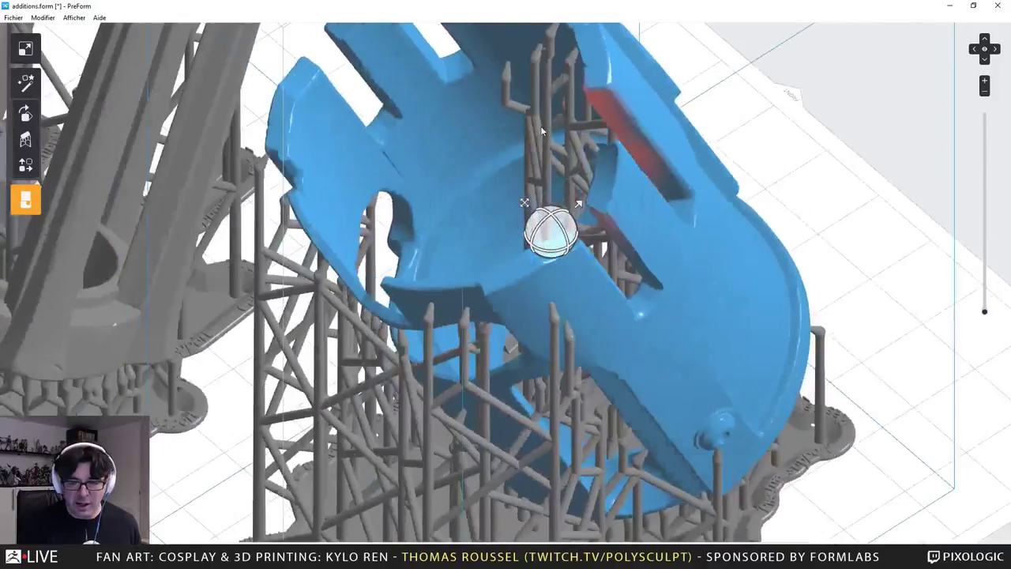
pyautogui.moveTo(984, 311); pyautogui.dragTo(981, 186)
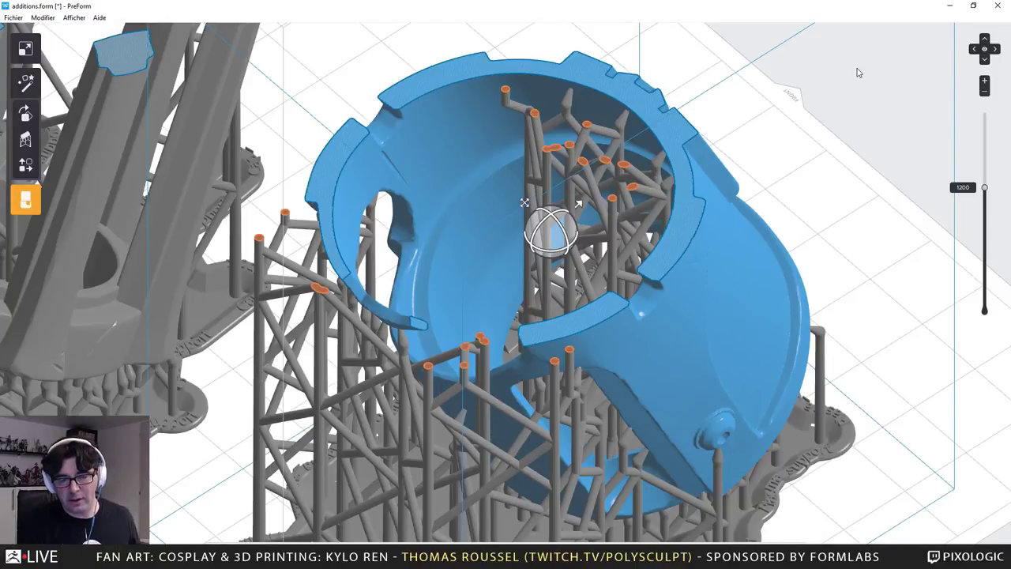
pyautogui.moveTo(772, 124); pyautogui.dragTo(336, 120, button='right')
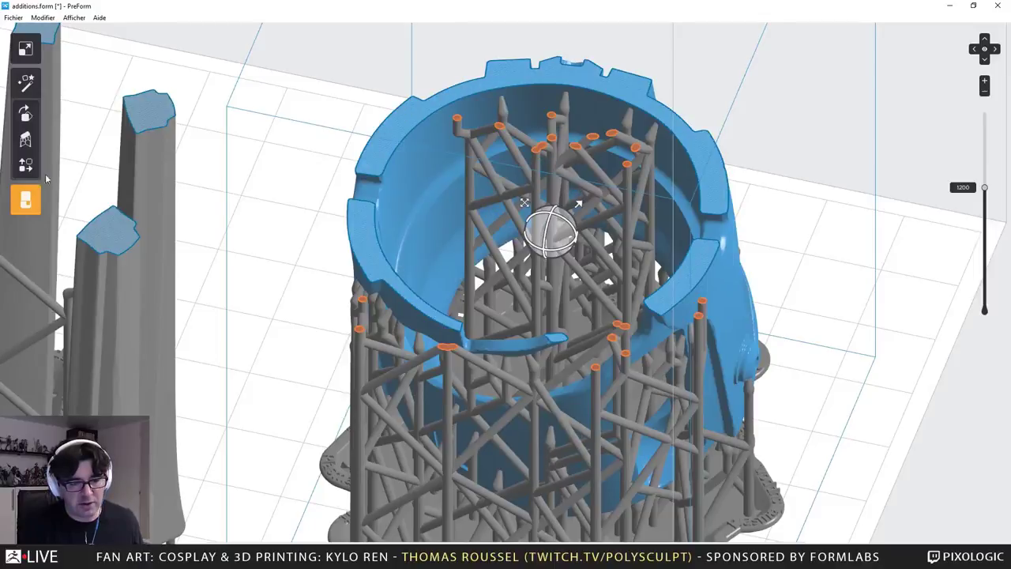
# Start editing the ring part's support points and inspect its layers from a lower angle
pyautogui.click(27, 200)
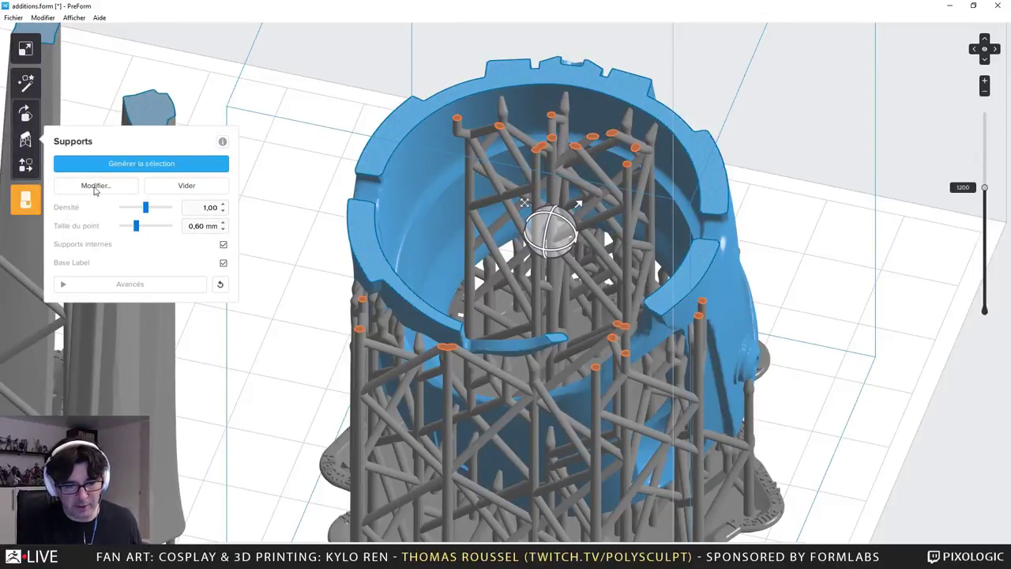
pyautogui.click(94, 186)
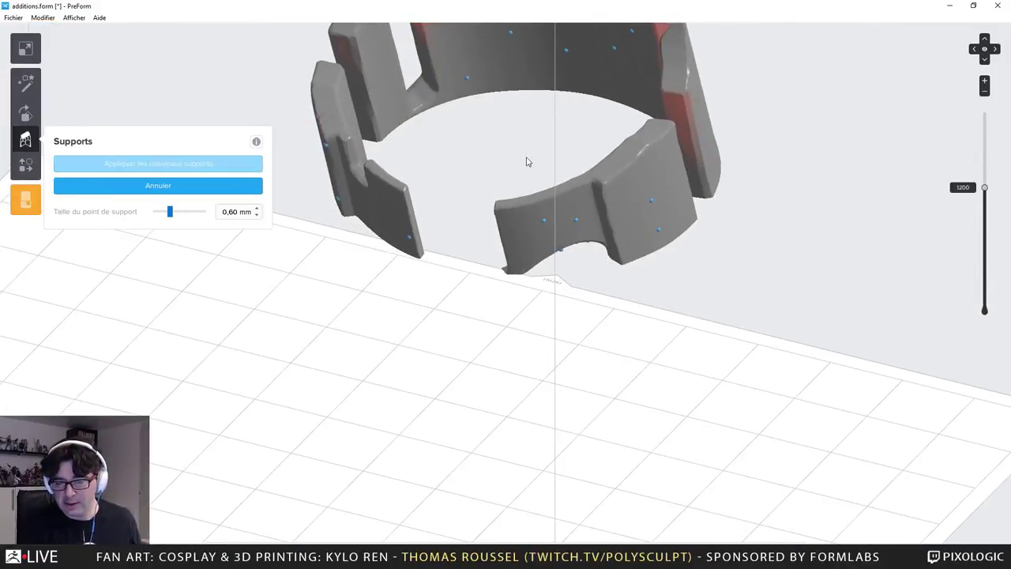
pyautogui.moveTo(528, 161); pyautogui.dragTo(711, 198, button='right')
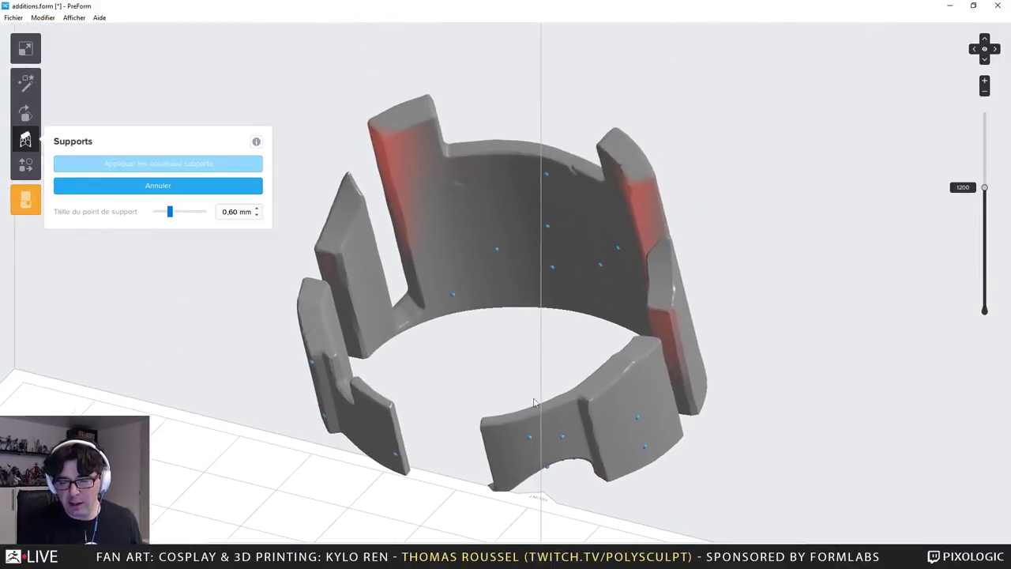
pyautogui.moveTo(985, 187); pyautogui.dragTo(997, 355)
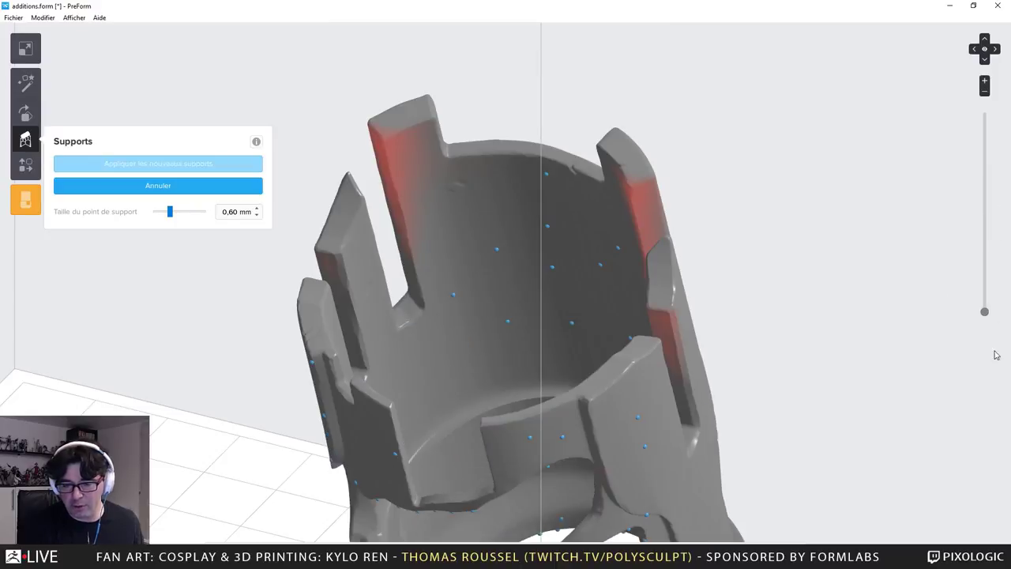
pyautogui.moveTo(715, 318); pyautogui.dragTo(711, 166, button='right')
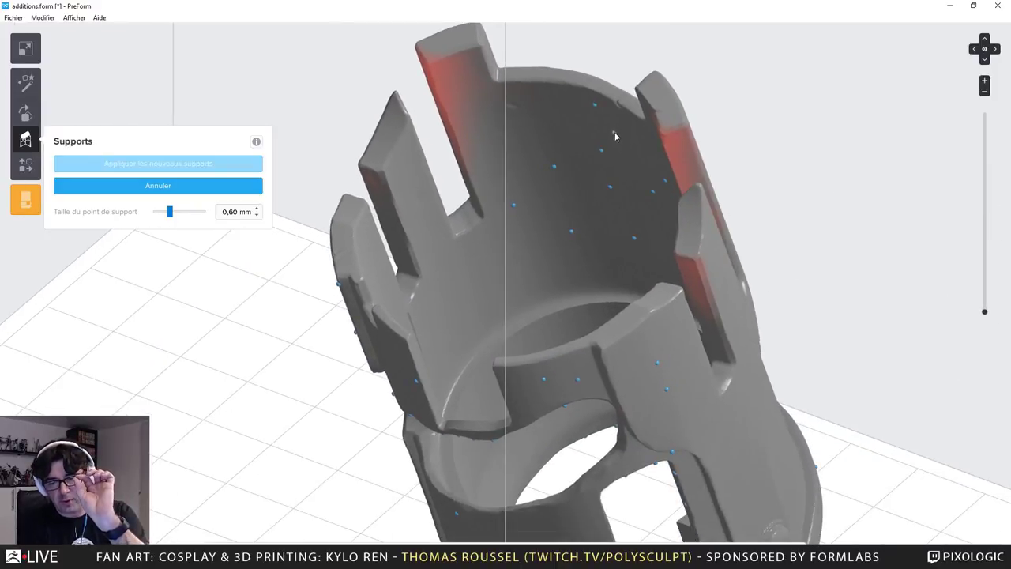
# Add support points on the inner walls, top rim and red unsupported areas, then apply them
pyautogui.click(471, 119)
pyautogui.moveTo(484, 146); pyautogui.dragTo(730, 128, button='right')
pyautogui.click(756, 99)
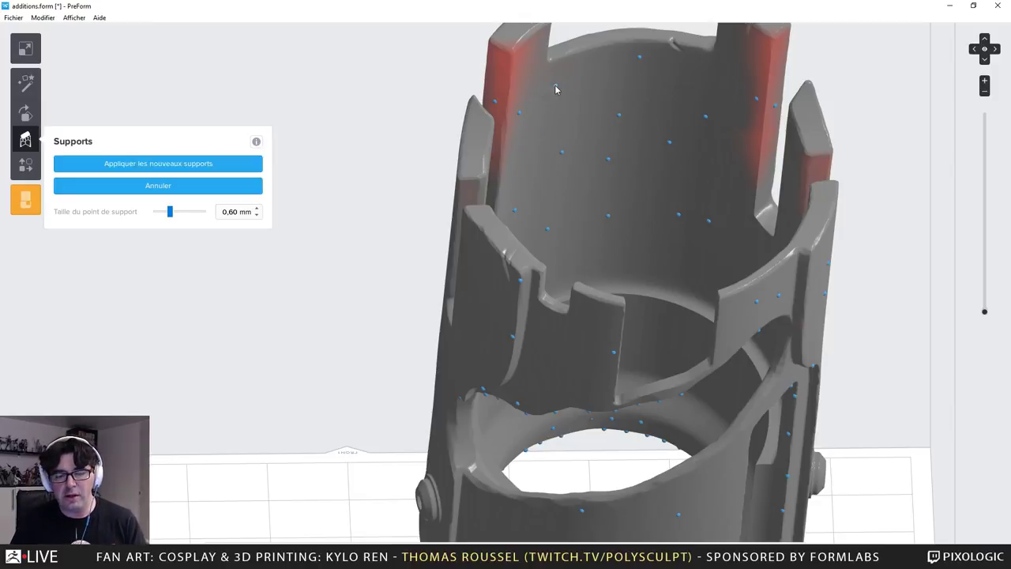
pyautogui.click(556, 87)
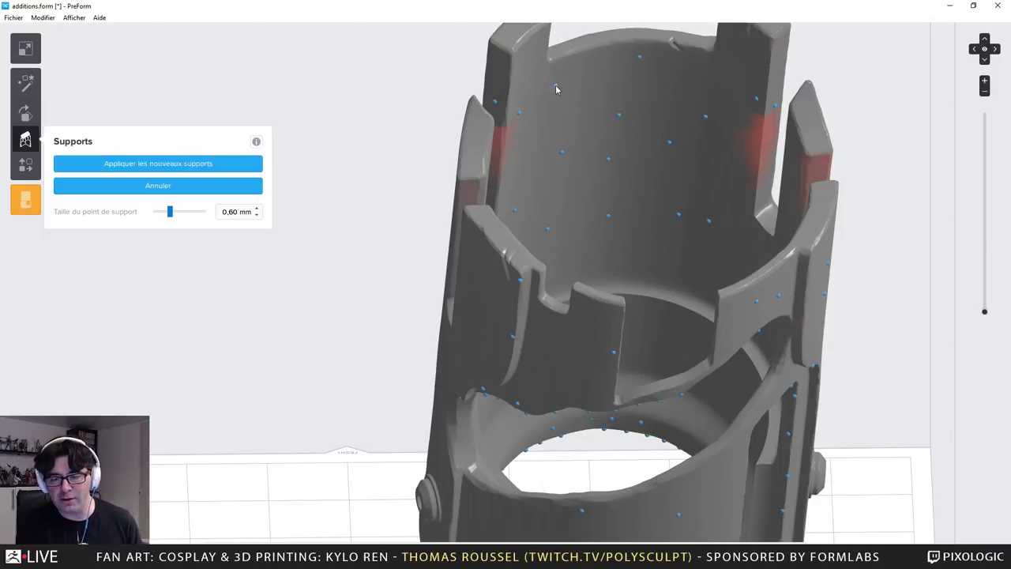
pyautogui.moveTo(556, 89); pyautogui.dragTo(601, 155, button='right')
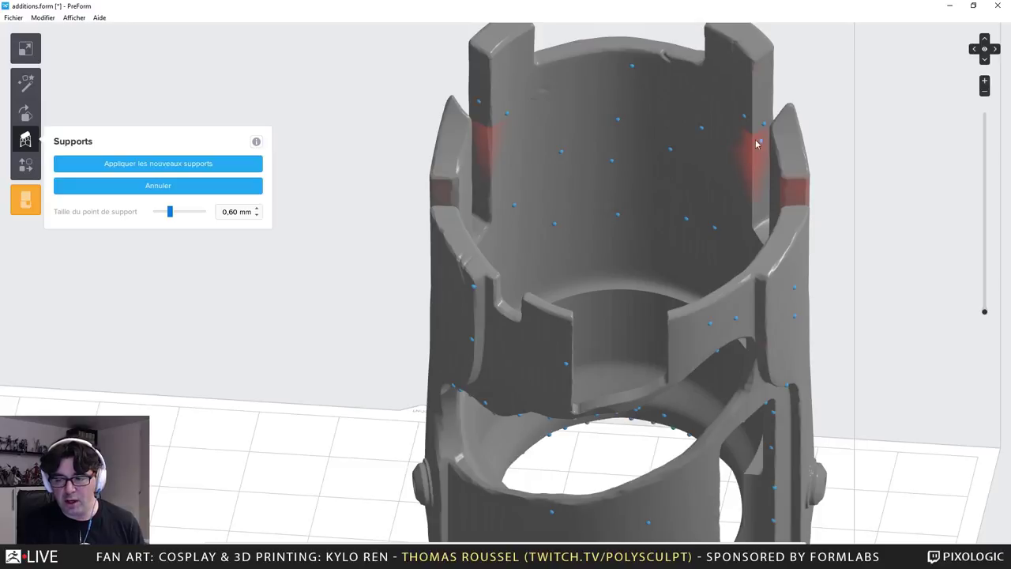
pyautogui.click(761, 164)
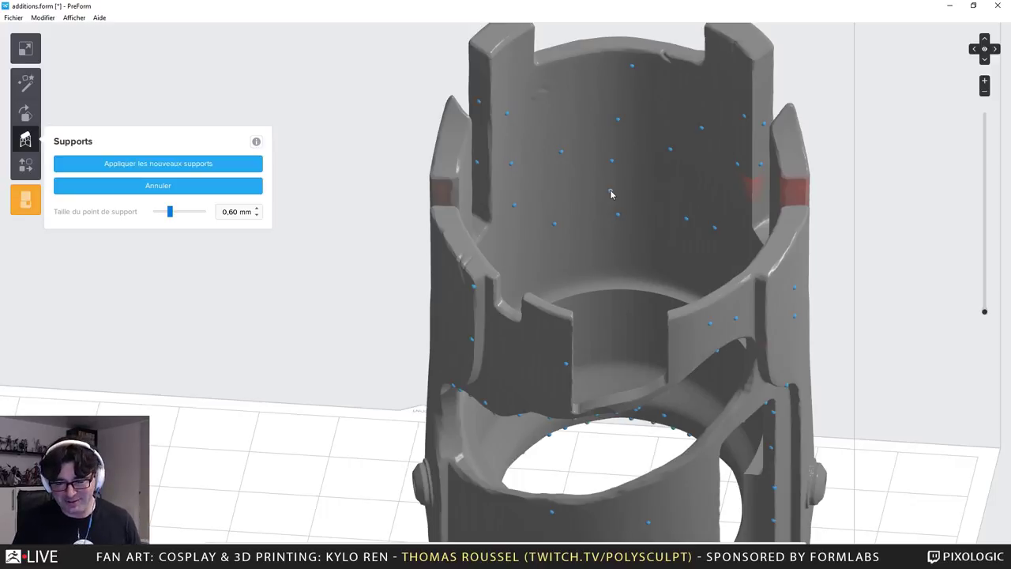
pyautogui.moveTo(682, 127); pyautogui.dragTo(640, 178, button='right')
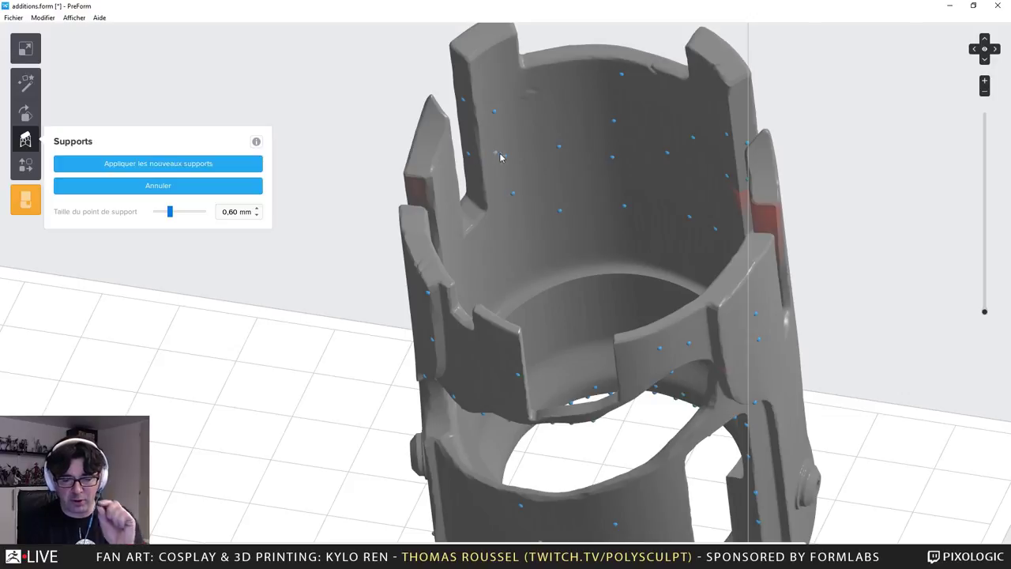
pyautogui.click(151, 163)
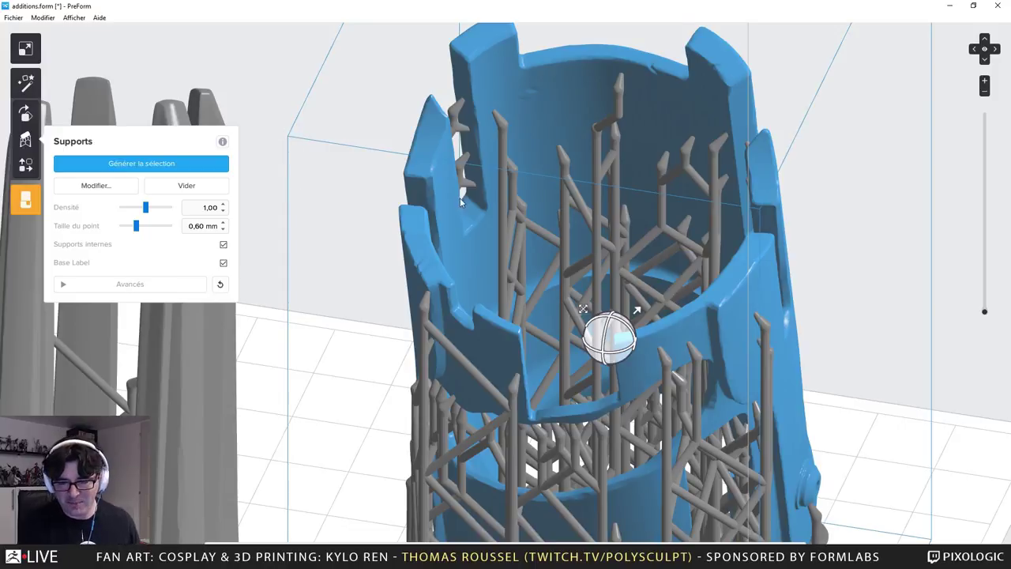
pyautogui.moveTo(299, 137)
pyautogui.mouseDown(button='right')
pyautogui.moveTo(555, 172)
pyautogui.moveTo(568, 162)
pyautogui.moveTo(478, 134)
pyautogui.moveTo(460, 233)
pyautogui.moveTo(481, 285)
pyautogui.moveTo(470, 214)
pyautogui.moveTo(493, 170)
pyautogui.mouseUp(button='right')
pyautogui.scroll(3, 475, 197)
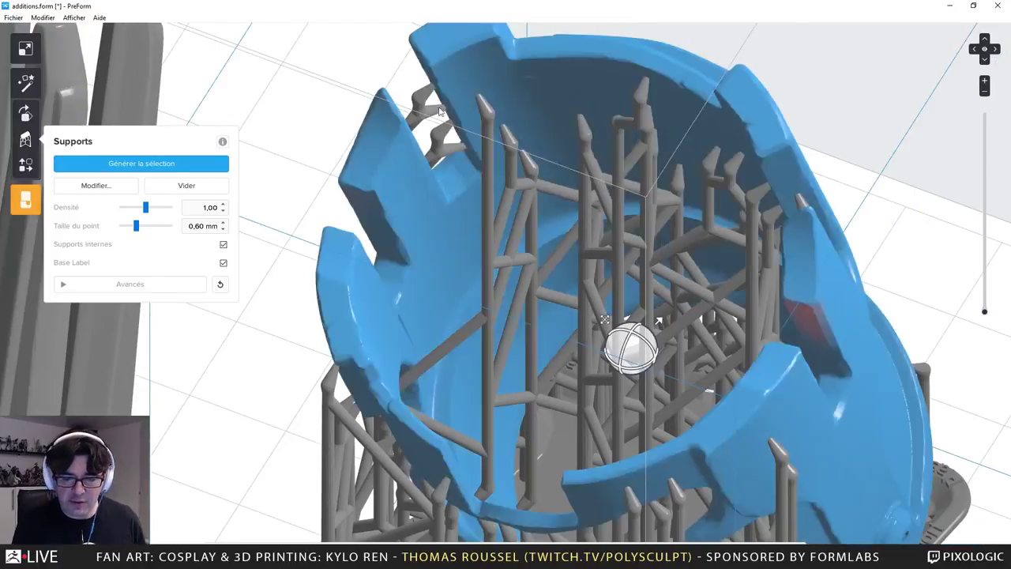
pyautogui.moveTo(440, 114); pyautogui.dragTo(434, 138, button='right')
pyautogui.scroll(3, 434, 139)
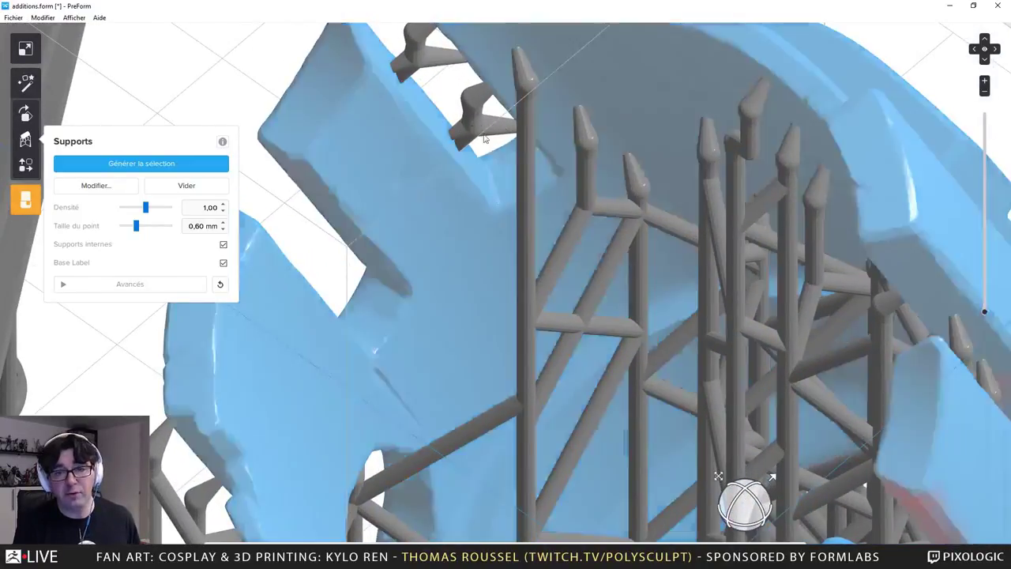
pyautogui.moveTo(456, 139); pyautogui.dragTo(511, 209, button='right')
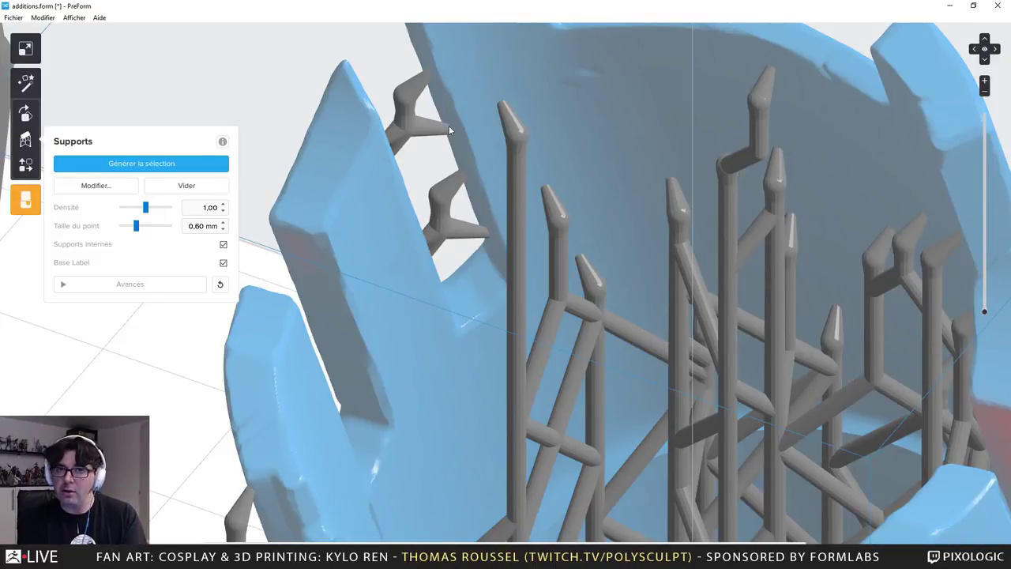
pyautogui.moveTo(472, 182); pyautogui.dragTo(425, 101, button='right')
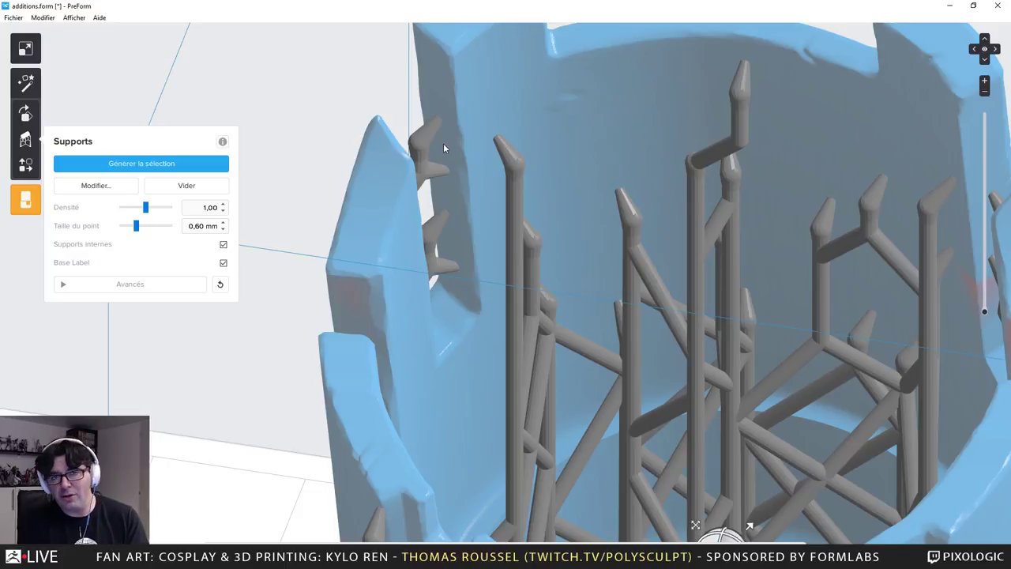
pyautogui.moveTo(450, 156); pyautogui.dragTo(576, 383, button='right')
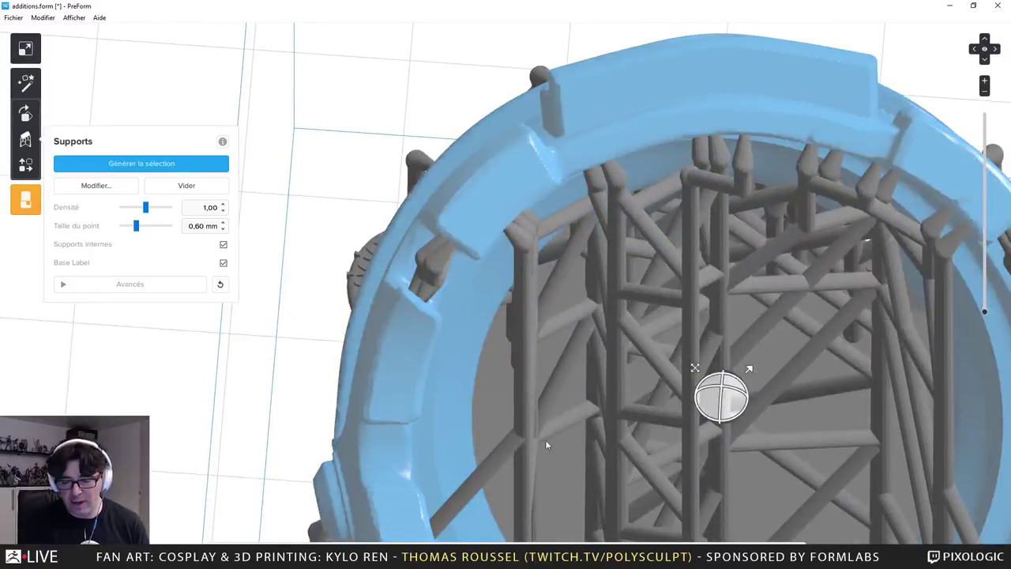
pyautogui.moveTo(597, 326); pyautogui.dragTo(451, 189, button='right')
pyautogui.moveTo(453, 145)
pyautogui.mouseDown(button='right')
pyautogui.moveTo(449, 265)
pyautogui.moveTo(434, 220)
pyautogui.moveTo(394, 220)
pyautogui.mouseUp(button='right')
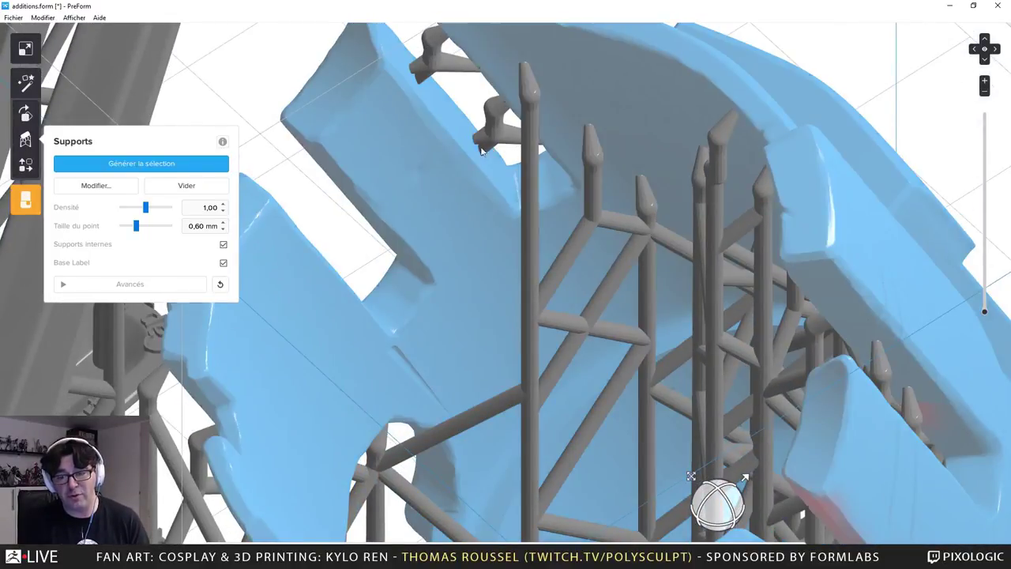
pyautogui.moveTo(506, 146)
pyautogui.mouseDown(button='right')
pyautogui.moveTo(478, 150)
pyautogui.moveTo(402, 207)
pyautogui.moveTo(402, 52)
pyautogui.moveTo(430, 207)
pyautogui.moveTo(439, 117)
pyautogui.mouseUp(button='right')
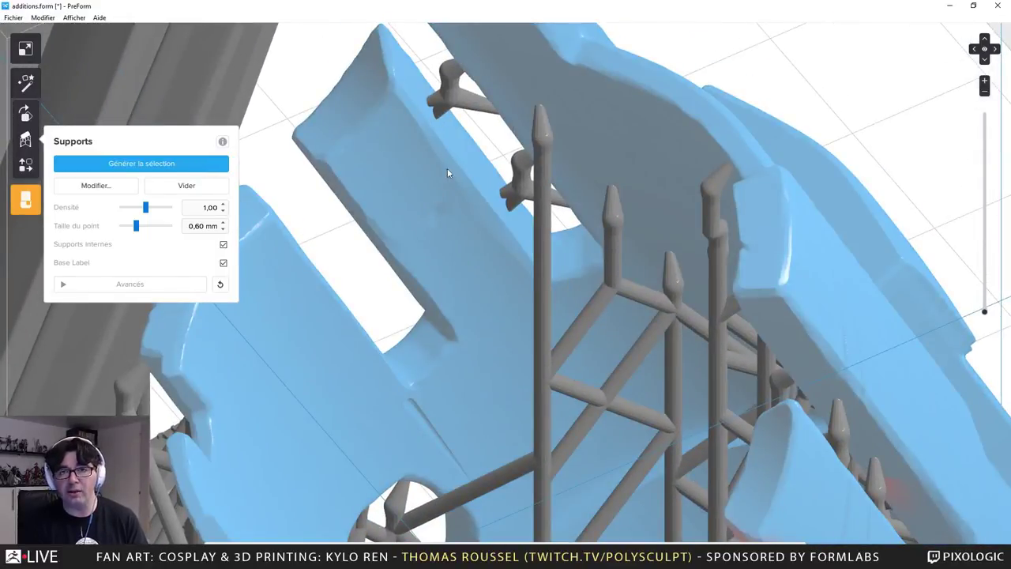
pyautogui.moveTo(459, 222); pyautogui.dragTo(468, 157, button='right')
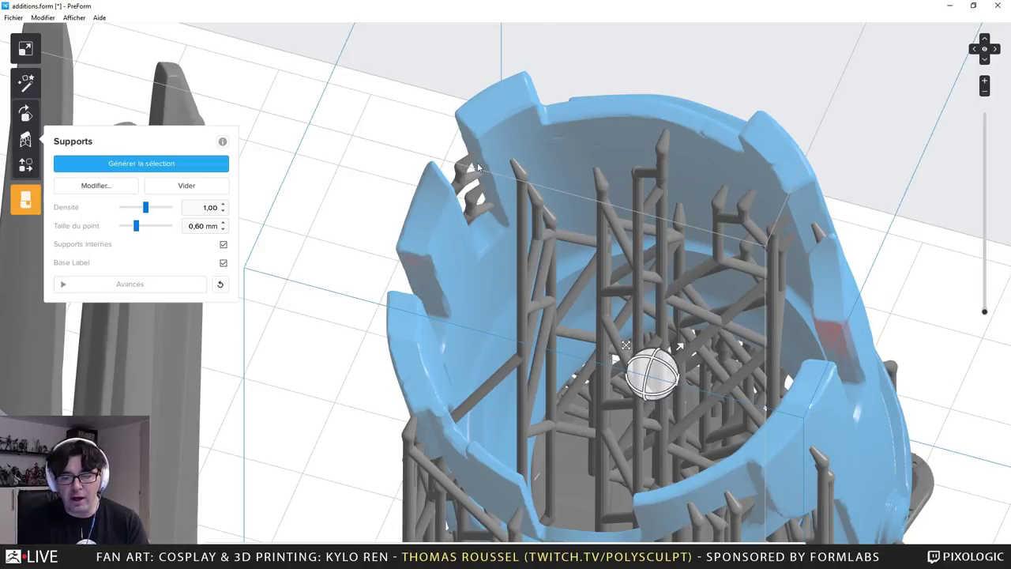
pyautogui.moveTo(529, 237); pyautogui.dragTo(518, 188, button='right')
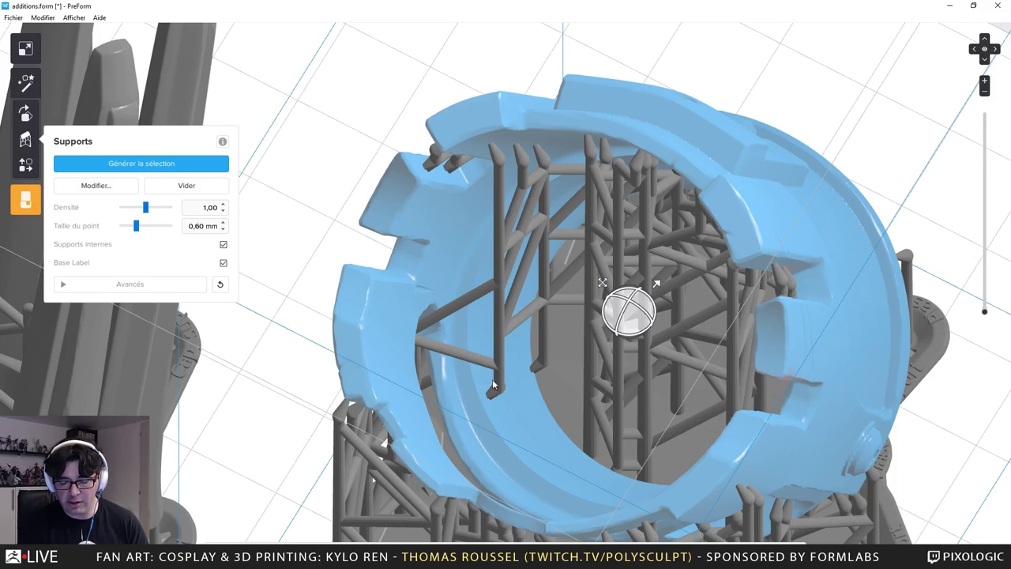
pyautogui.moveTo(496, 392)
pyautogui.mouseDown(button='right')
pyautogui.moveTo(505, 348)
pyautogui.moveTo(589, 239)
pyautogui.moveTo(483, 231)
pyautogui.moveTo(419, 294)
pyautogui.mouseUp(button='right')
pyautogui.scroll(5, 552, 277)
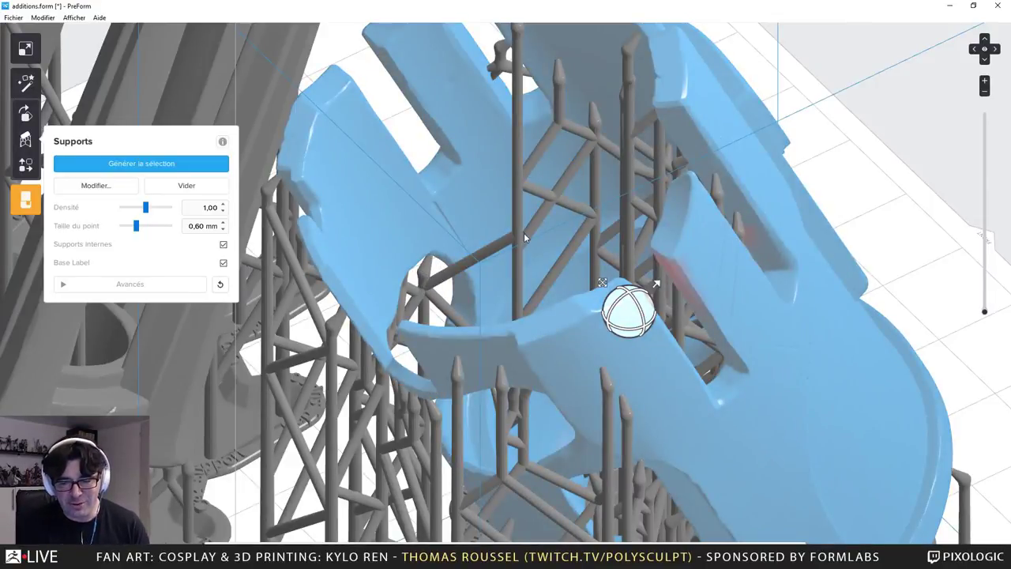
pyautogui.moveTo(525, 230); pyautogui.dragTo(618, 254, button='right')
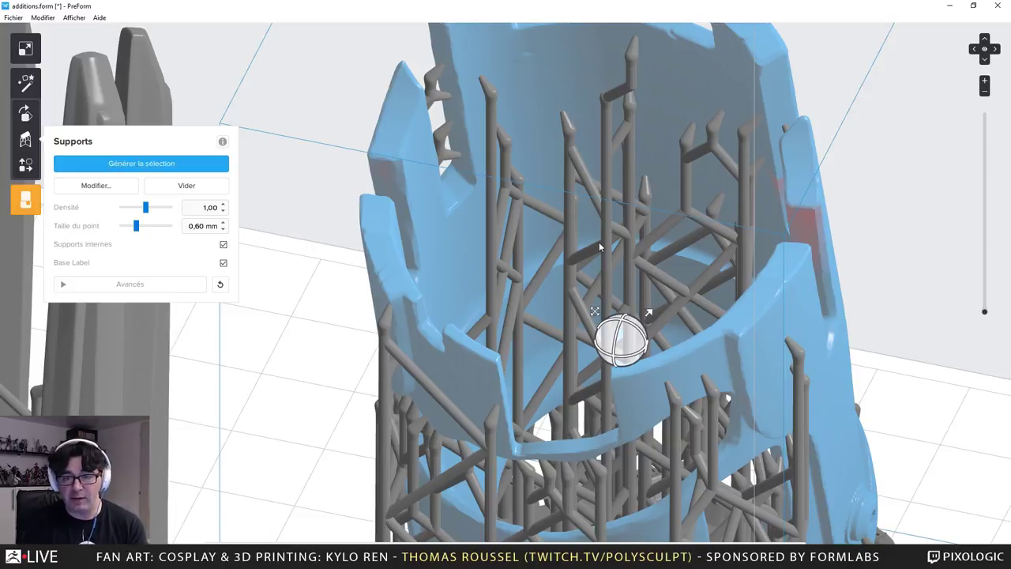
pyautogui.moveTo(603, 181); pyautogui.dragTo(557, 242, button='right')
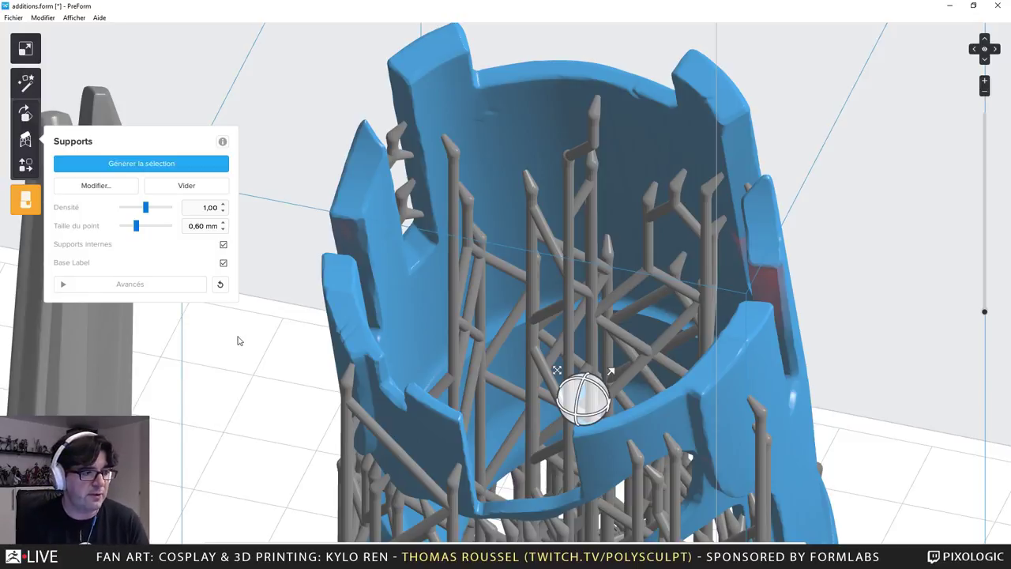
pyautogui.moveTo(253, 343); pyautogui.dragTo(494, 190, button='right')
pyautogui.scroll(-5, 544, 287)
pyautogui.scroll(2, 545, 287)
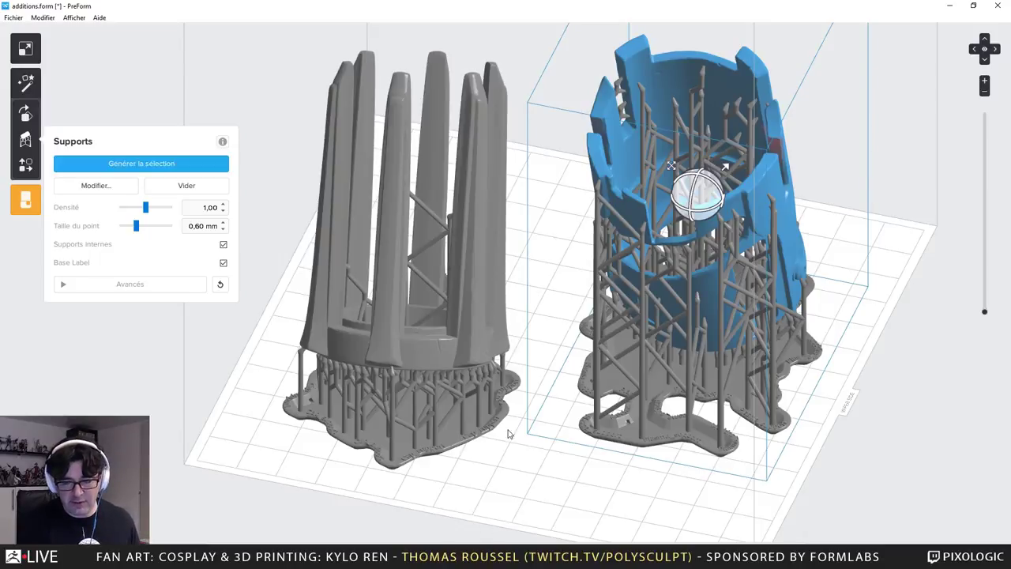
# Open the recent plasma.form job as a new job
pyautogui.click(13, 17)
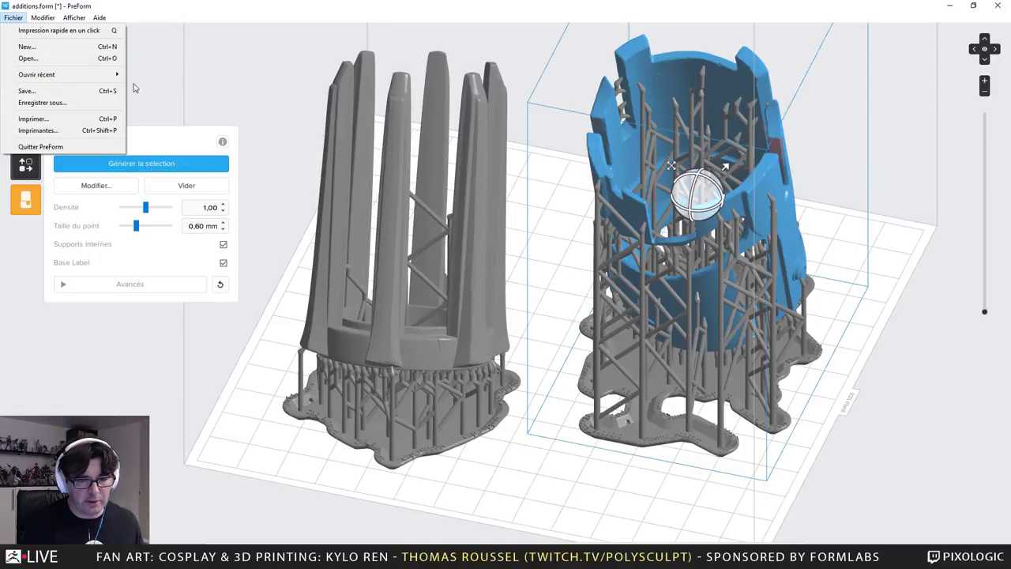
pyautogui.moveTo(115, 76)
pyautogui.click(218, 97)
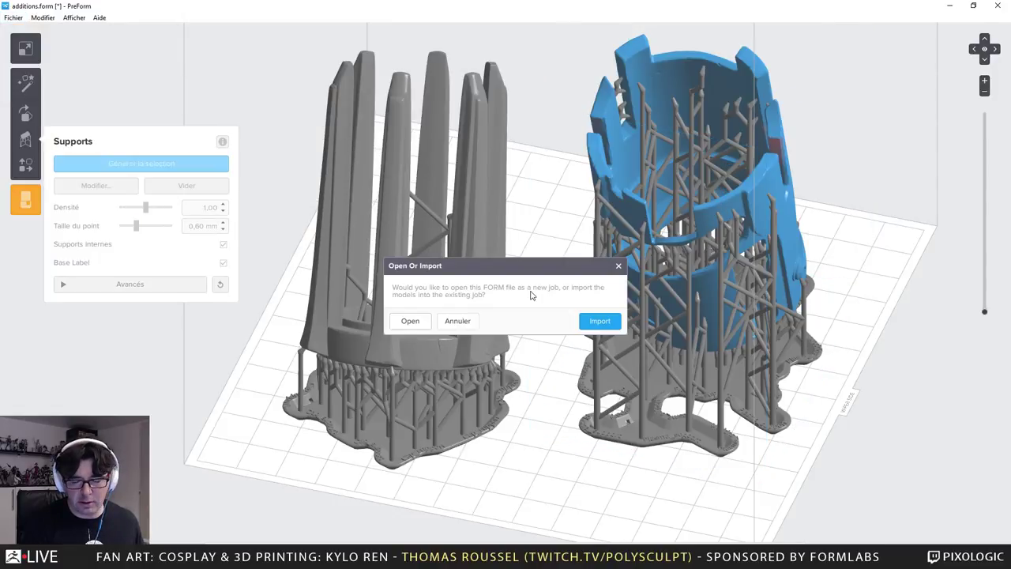
pyautogui.click(410, 321)
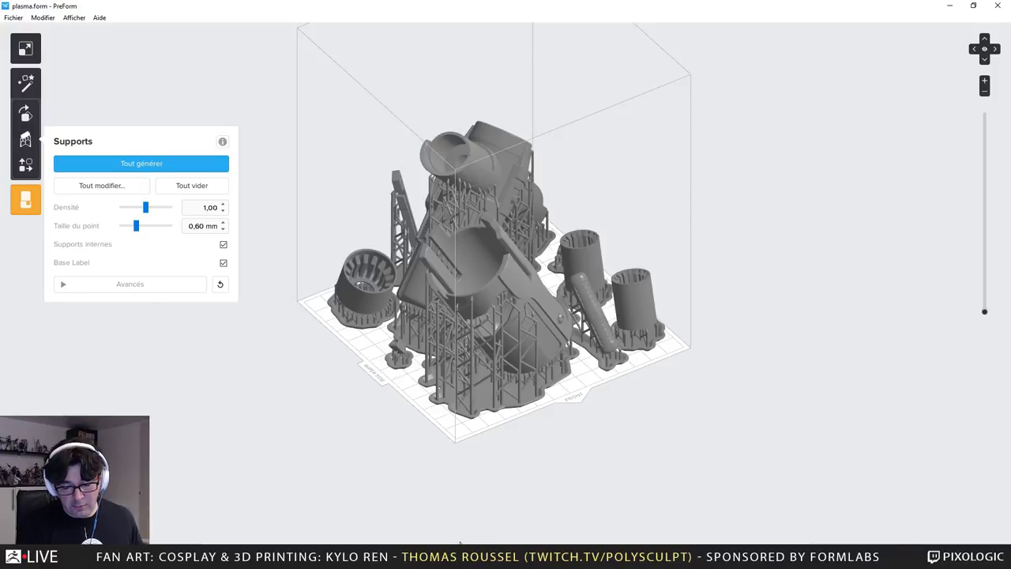
# Open the main job file as a new job
pyautogui.click(23, 16)
pyautogui.click(27, 57)
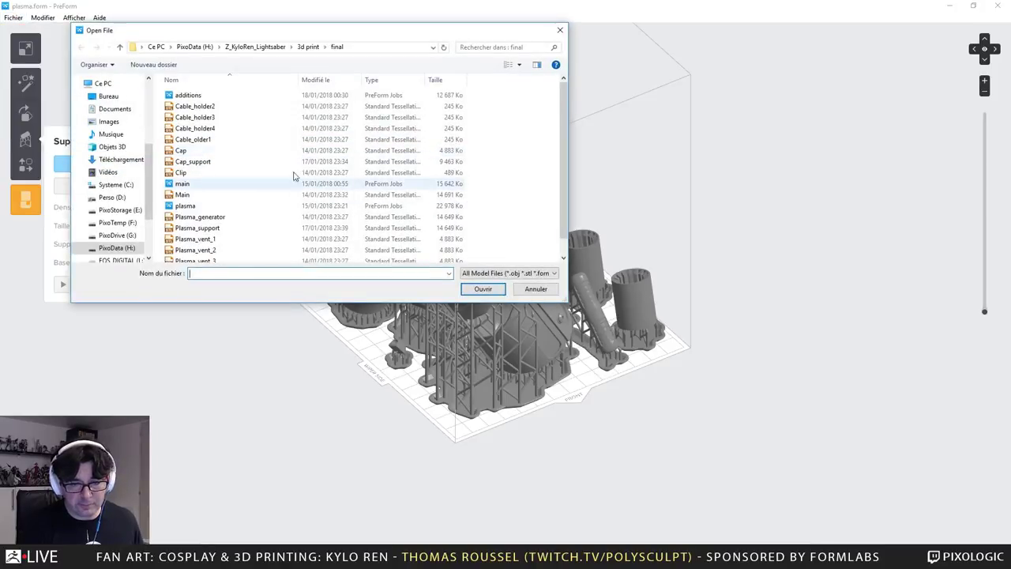
pyautogui.doubleClick(433, 183)
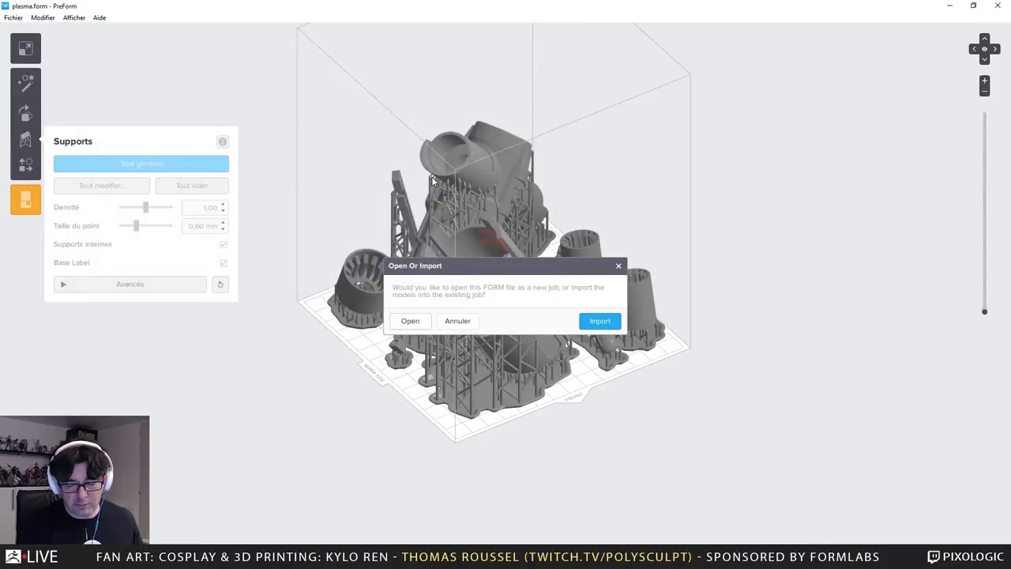
pyautogui.click(410, 323)
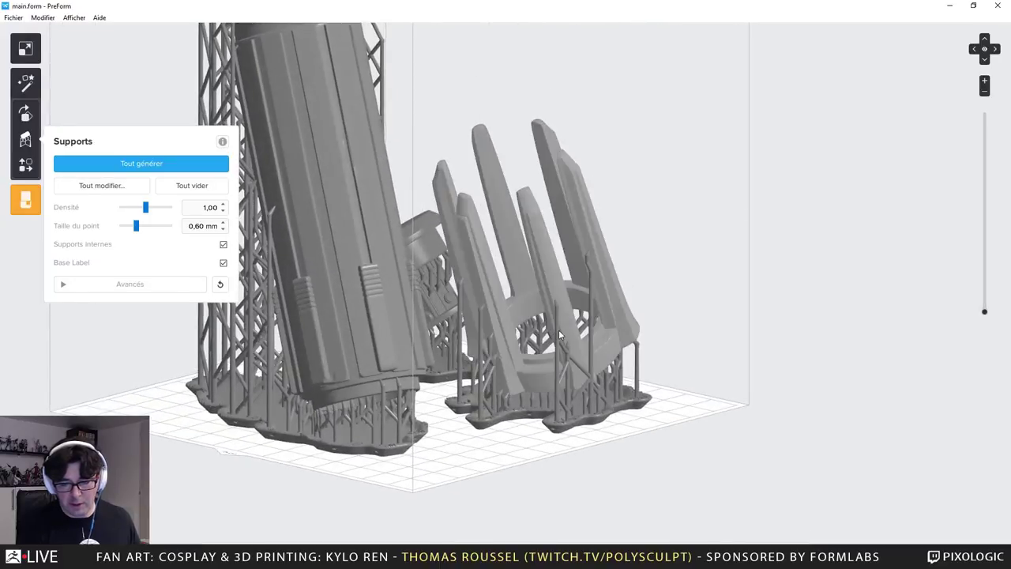
# Delete the finned part from main.form and zoom out to see the whole build platform
pyautogui.click(575, 337)
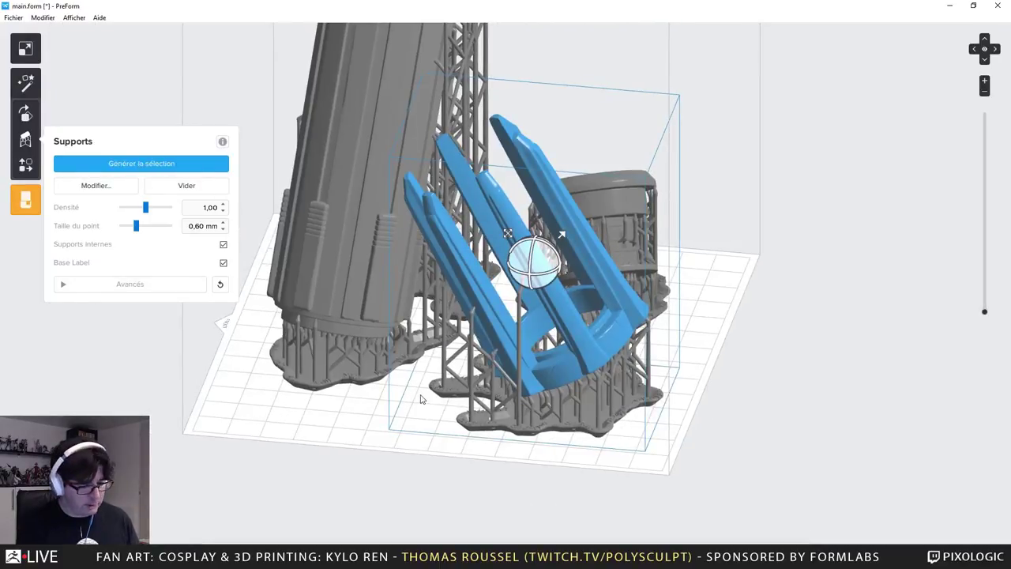
pyautogui.press('Delete')
pyautogui.scroll(-5, 430, 387)
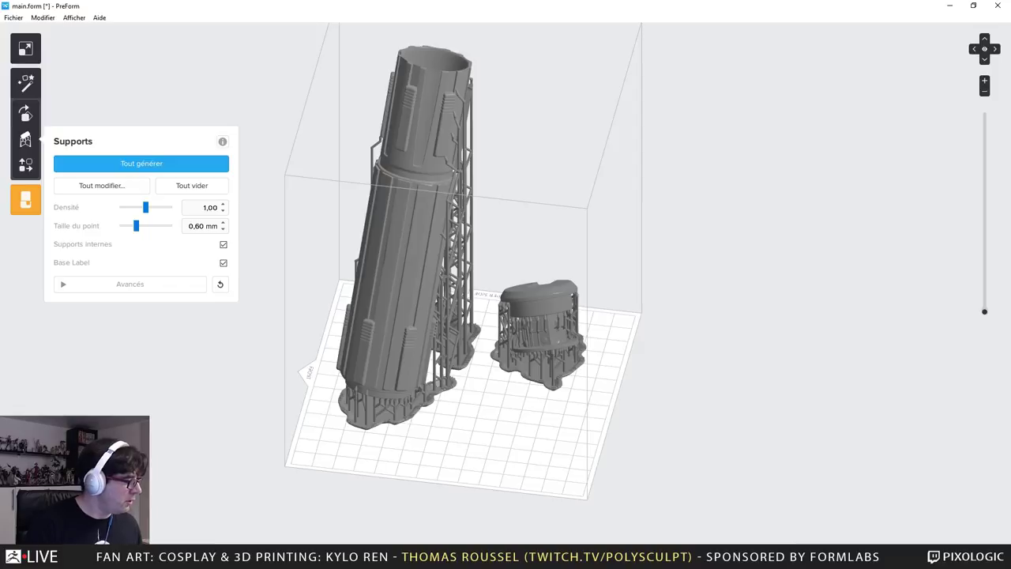
pyautogui.hotkey('alt', 'Tab')
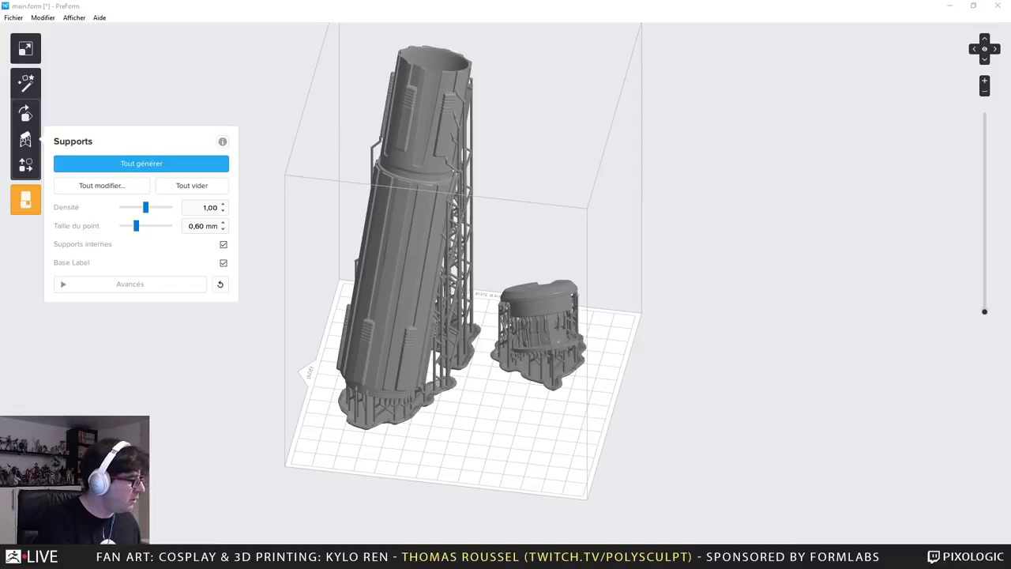
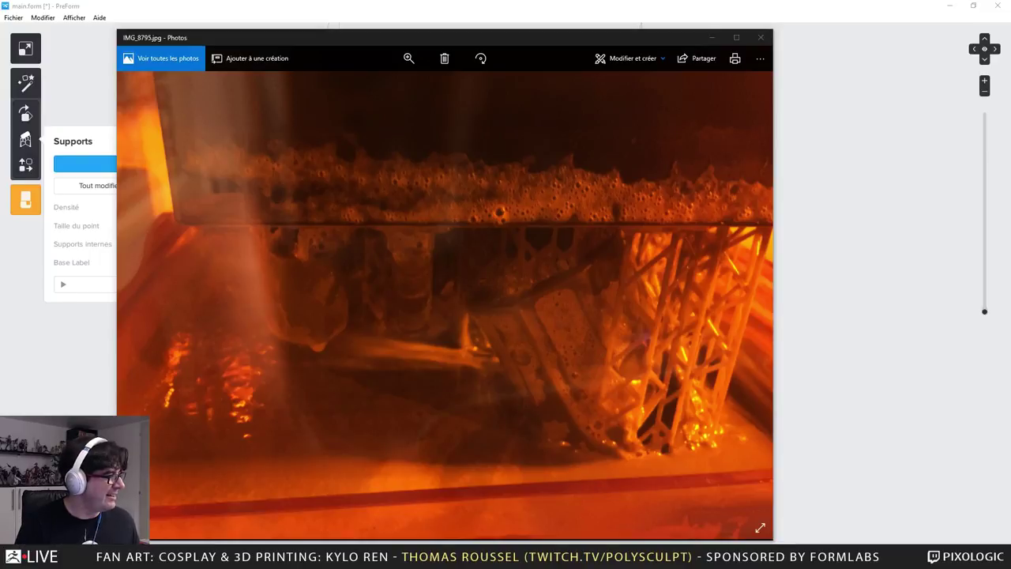
# Show IMG_8787, the supported print lifted above the orange resin tank, and move the viewer up and left
pyautogui.press('Left')
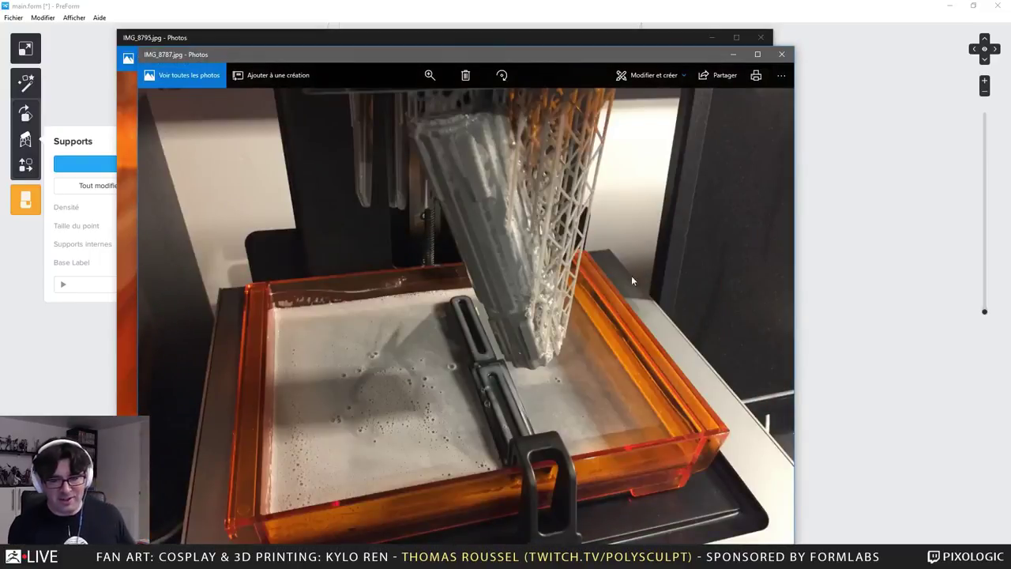
pyautogui.moveTo(747, 33); pyautogui.dragTo(765, 43)
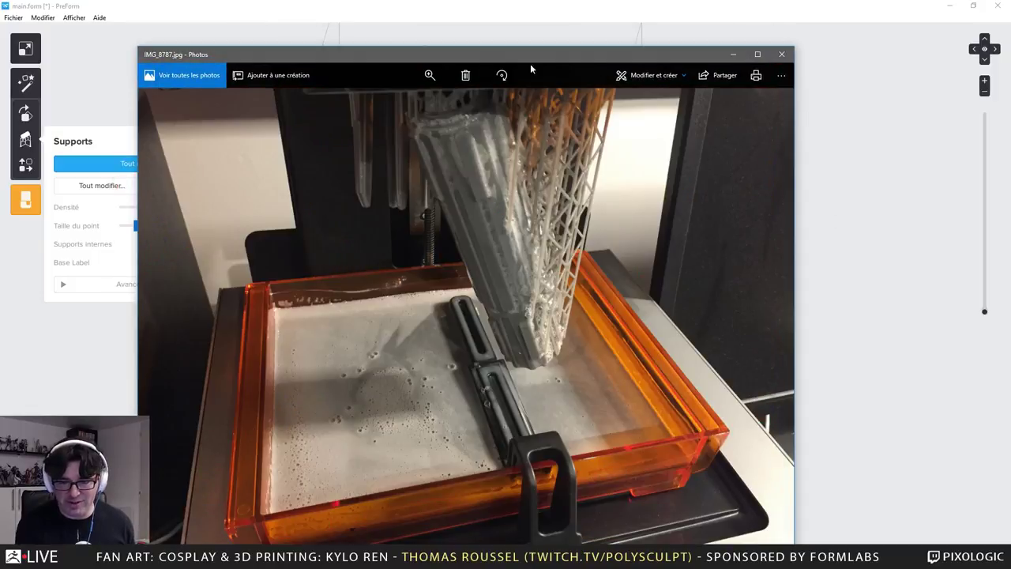
pyautogui.moveTo(530, 60); pyautogui.dragTo(524, 22)
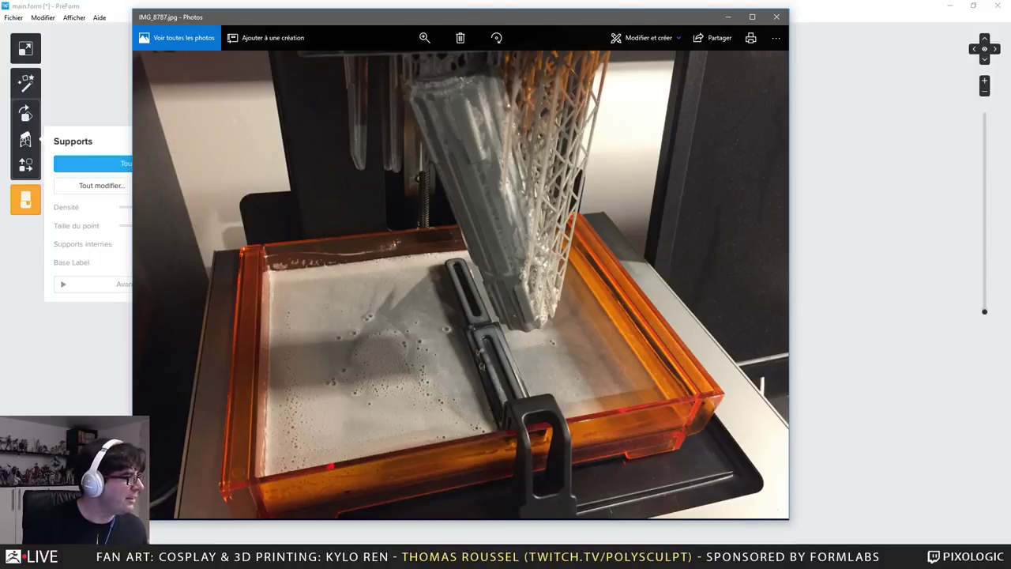
# Open IMG_8788.jpg of the grey hilt parts on the build platform in a second Photos window
pyautogui.press('Return')
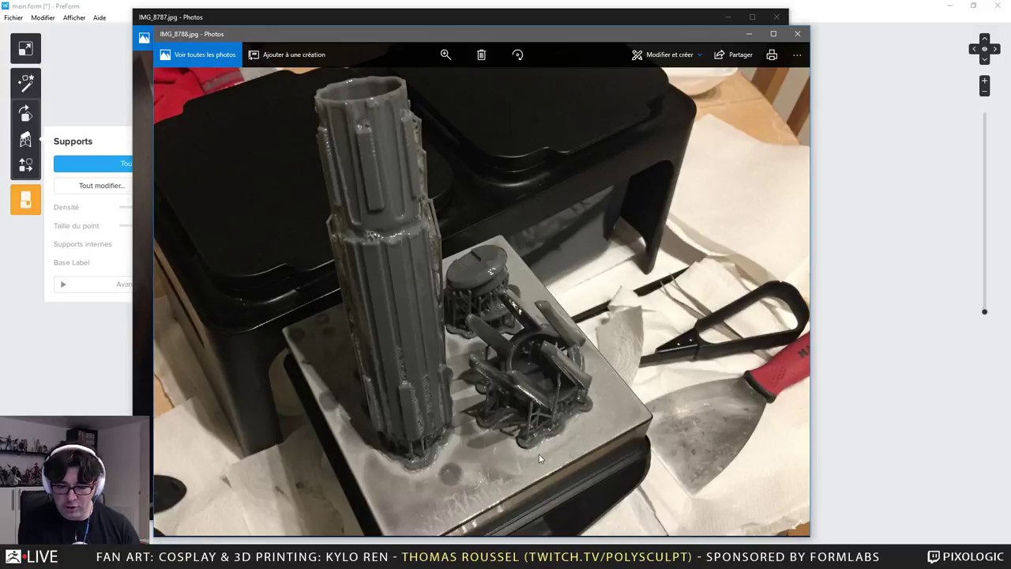
# Zoom and orbit the PreForm view in on the hilt part's base and its dense supports
pyautogui.click(906, 304)
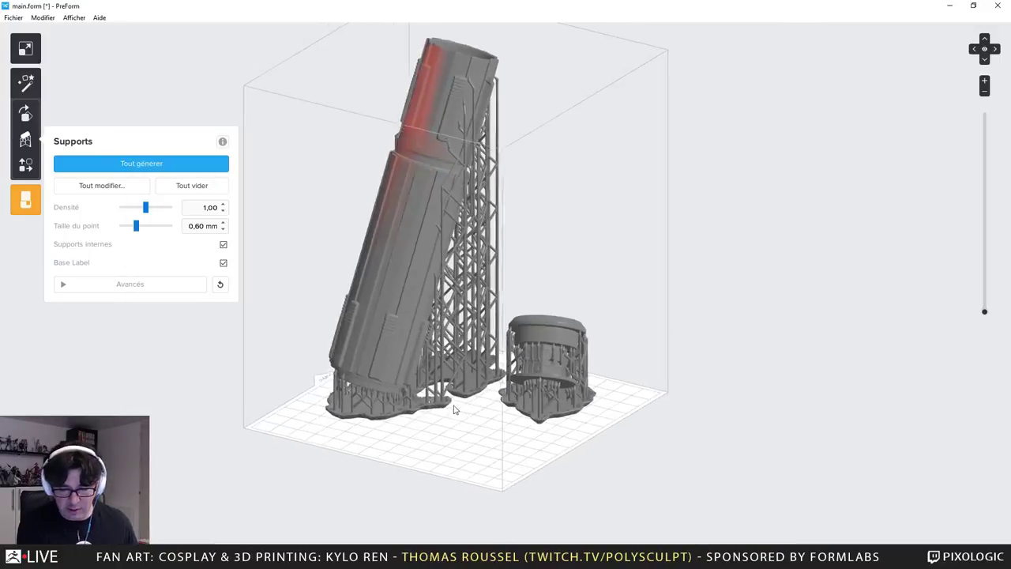
pyautogui.scroll(6, 454, 410)
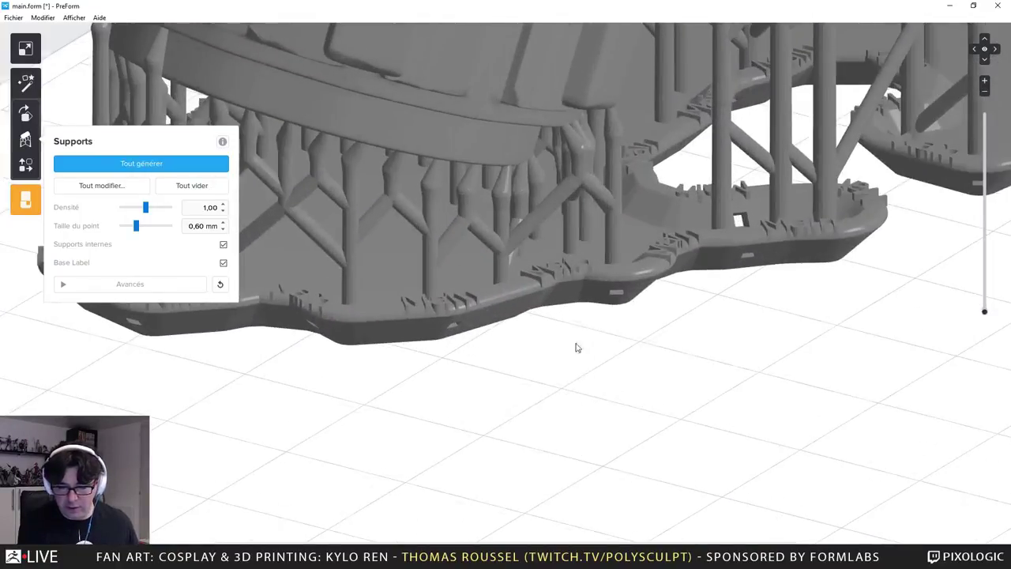
pyautogui.moveTo(576, 347); pyautogui.dragTo(655, 317, button='right')
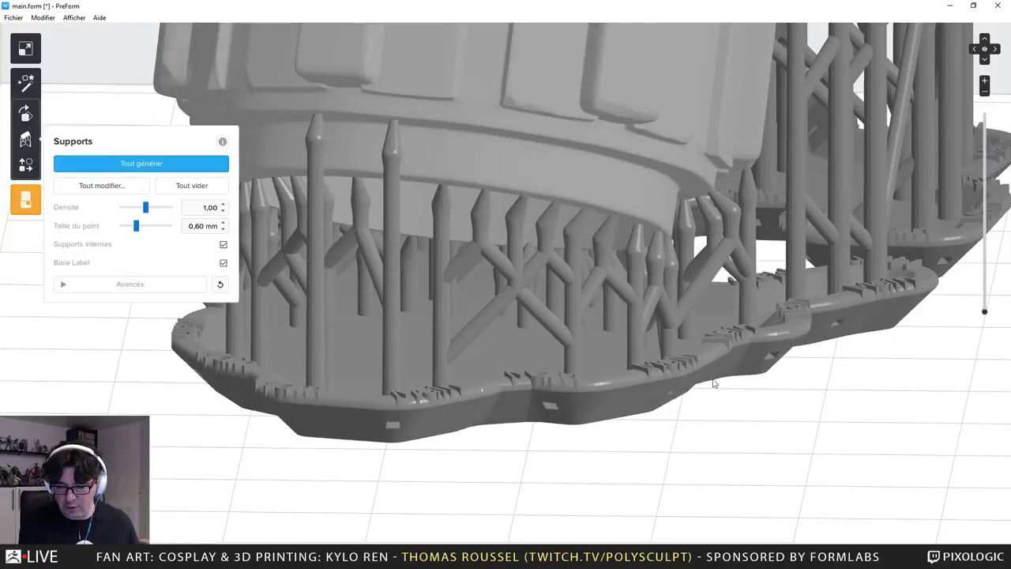
pyautogui.scroll(2, 703, 402)
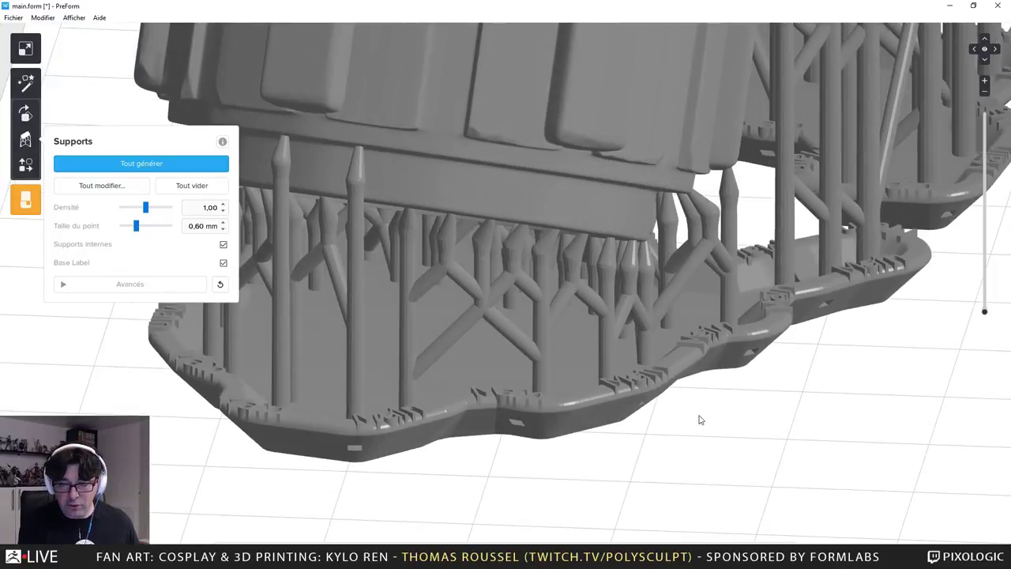
pyautogui.hotkey('alt', 'Tab')
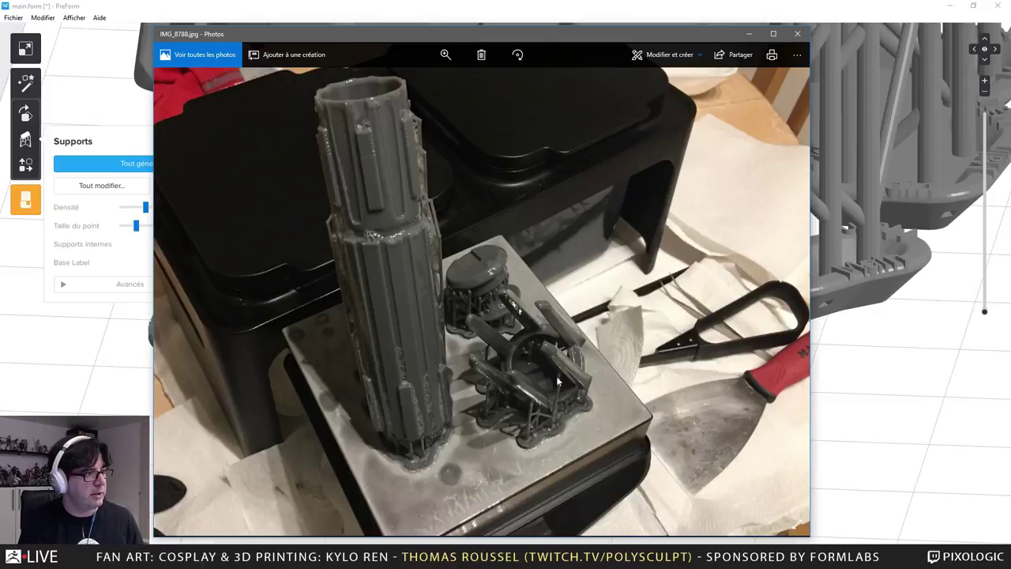
pyautogui.click(133, 243)
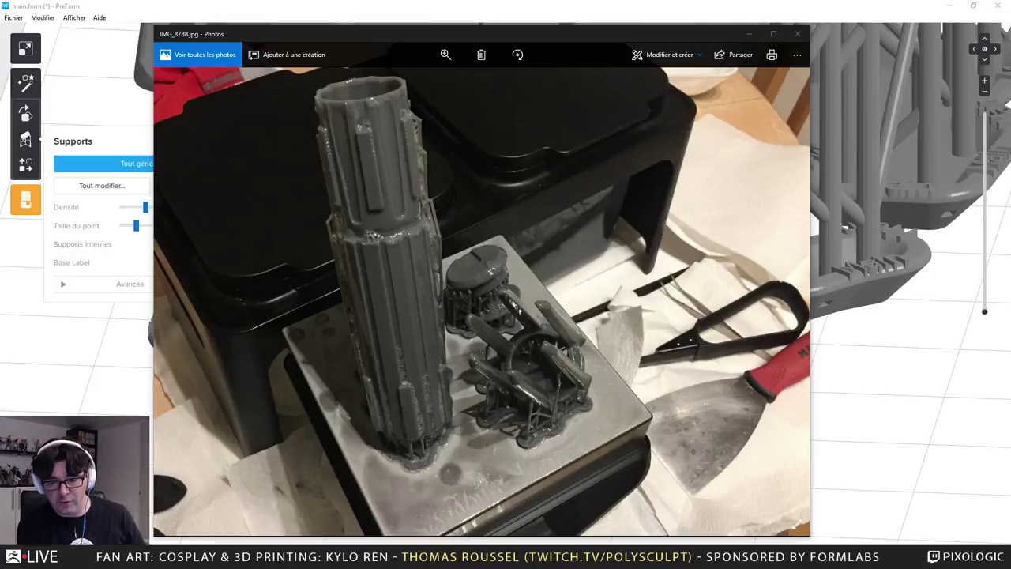
pyautogui.moveTo(175, 273)
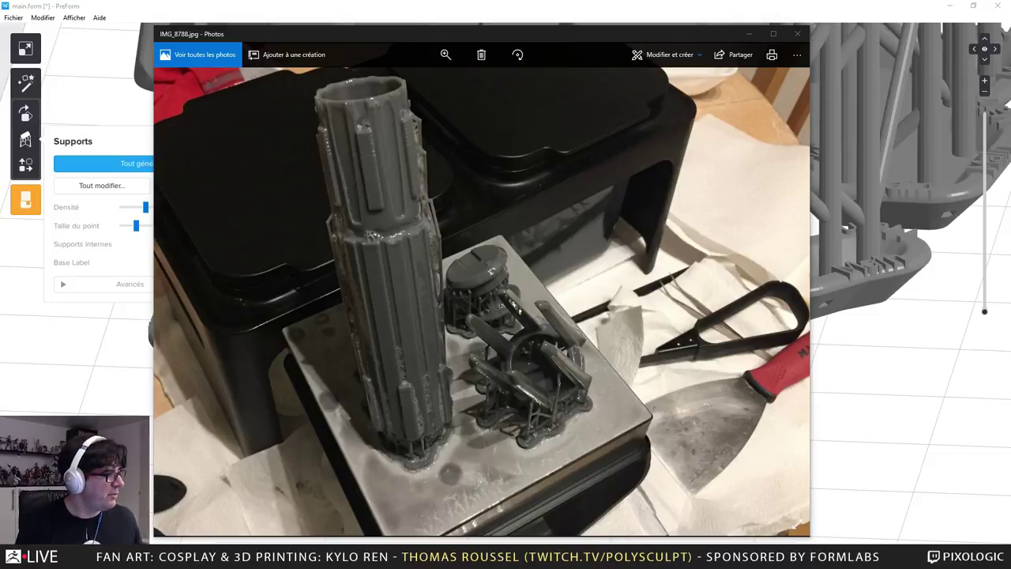
pyautogui.click(797, 34)
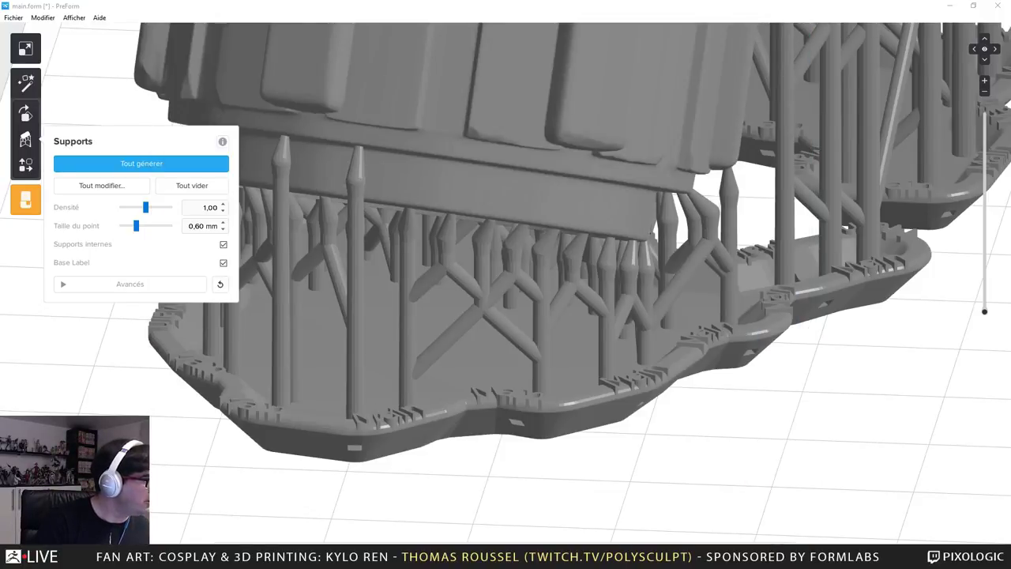
pyautogui.hotkey('alt', 'Tab')
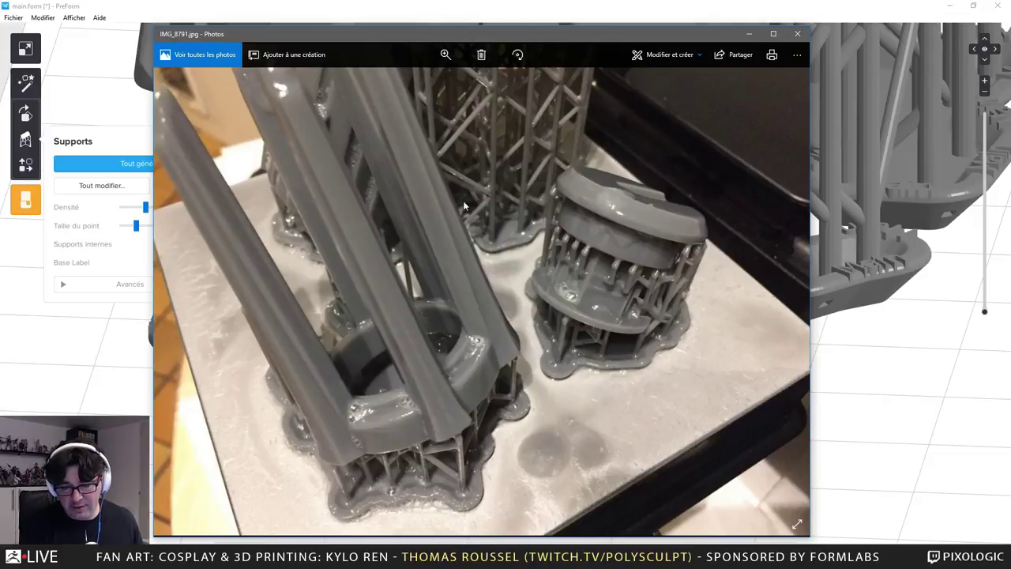
pyautogui.click(798, 34)
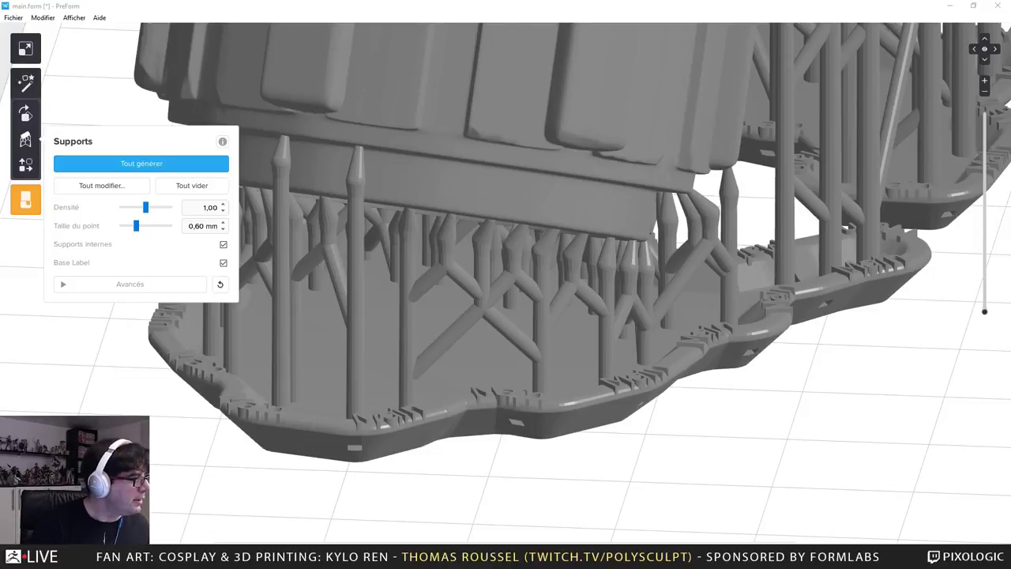
pyautogui.hotkey('alt', 'Tab')
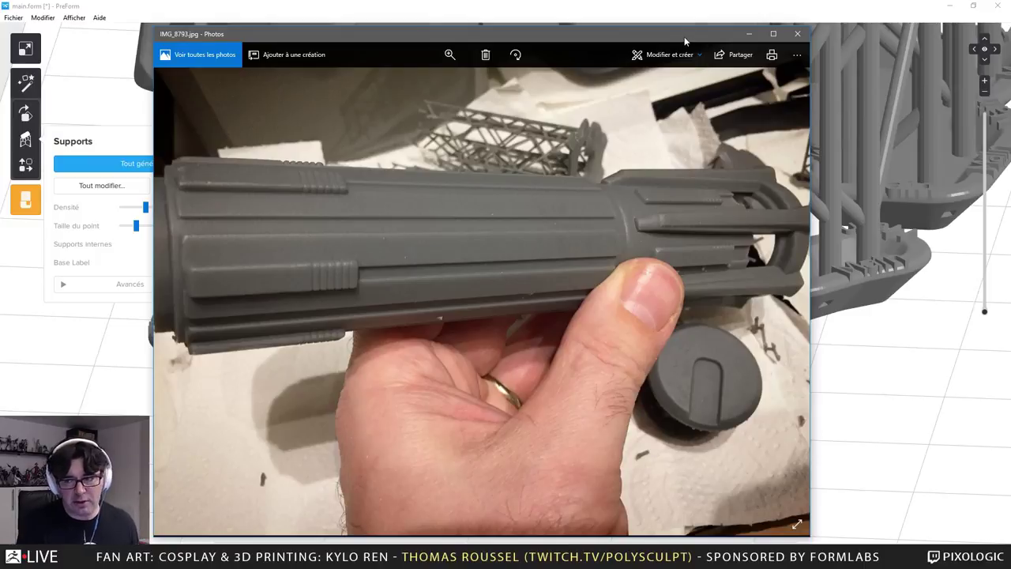
pyautogui.click(797, 33)
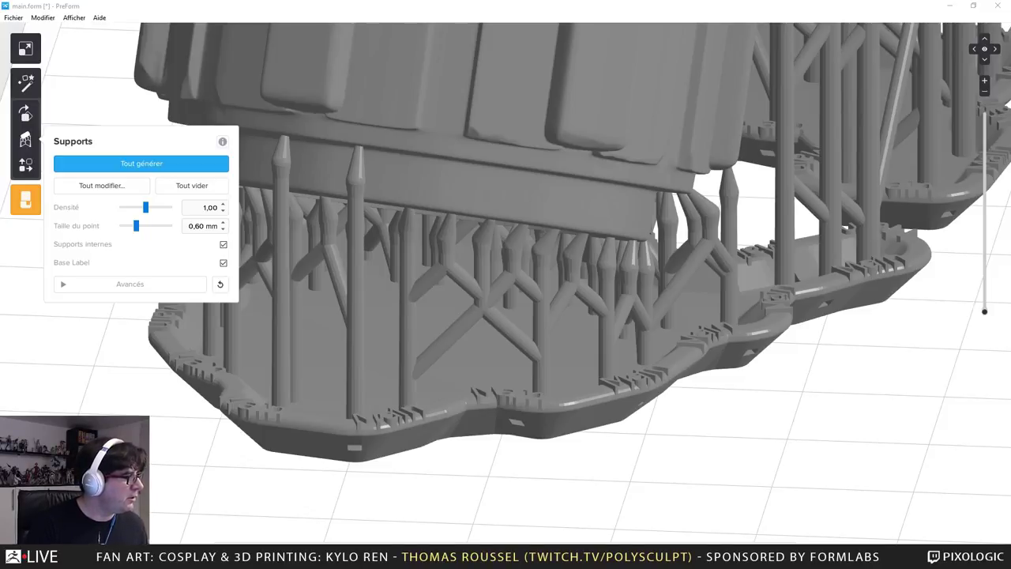
# Bring up _R_5092.jpg of the printed hilt parts on the cutting mat over PreForm
pyautogui.hotkey('alt', 'Tab')
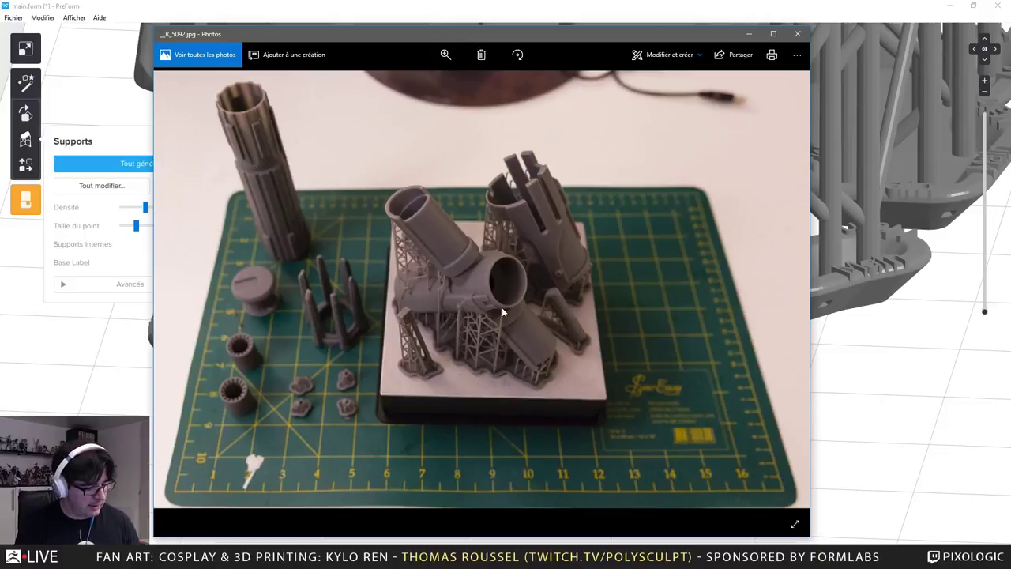
# Advance to _R_5093.jpg, zoom in on the supports, then fit the whole photo in the window
pyautogui.press('Right')
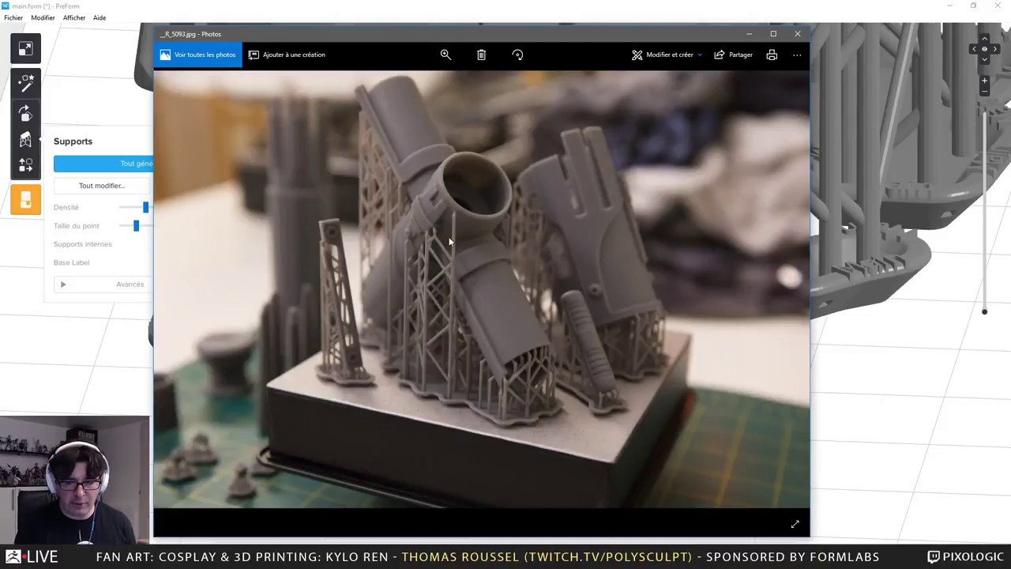
pyautogui.click(446, 54)
pyautogui.moveTo(404, 82); pyautogui.dragTo(428, 83)
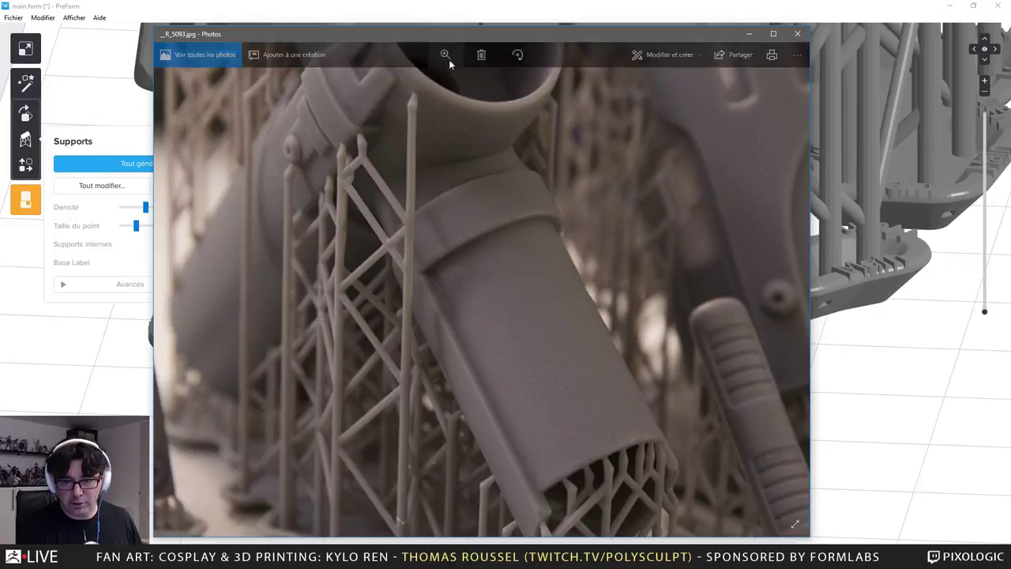
pyautogui.doubleClick(487, 162)
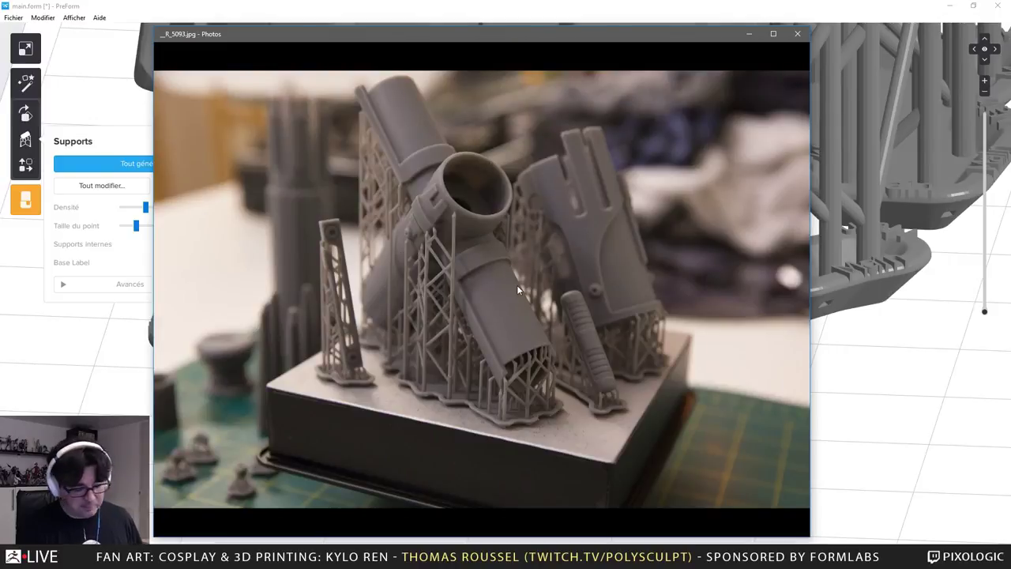
# Advance to _R_5094.jpg showing the lattice-supported hilt parts from another angle
pyautogui.press('Right')
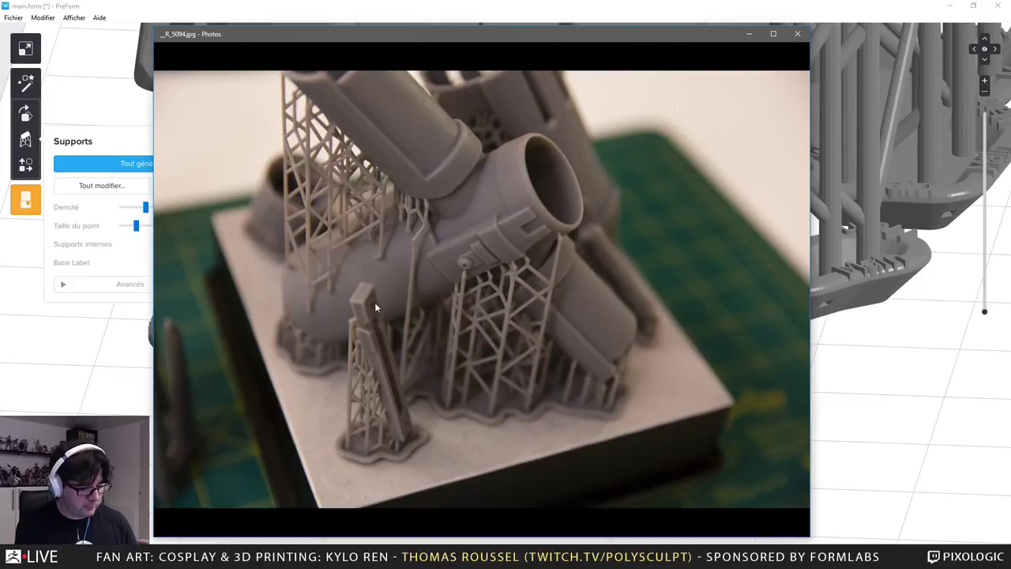
# Advance to _R_5095.jpg of the drawer of pliers, brushes, glues and paints
pyautogui.press('Right')
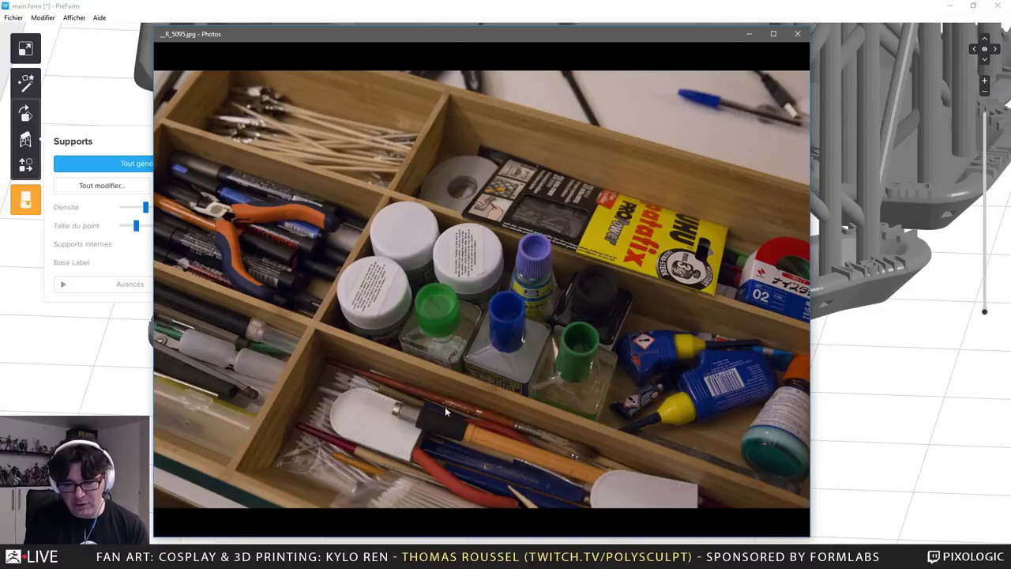
# Advance to _R_5097.jpg of cutters, pliers, scissors and hobby knives on the cutting mat
pyautogui.press('Right')
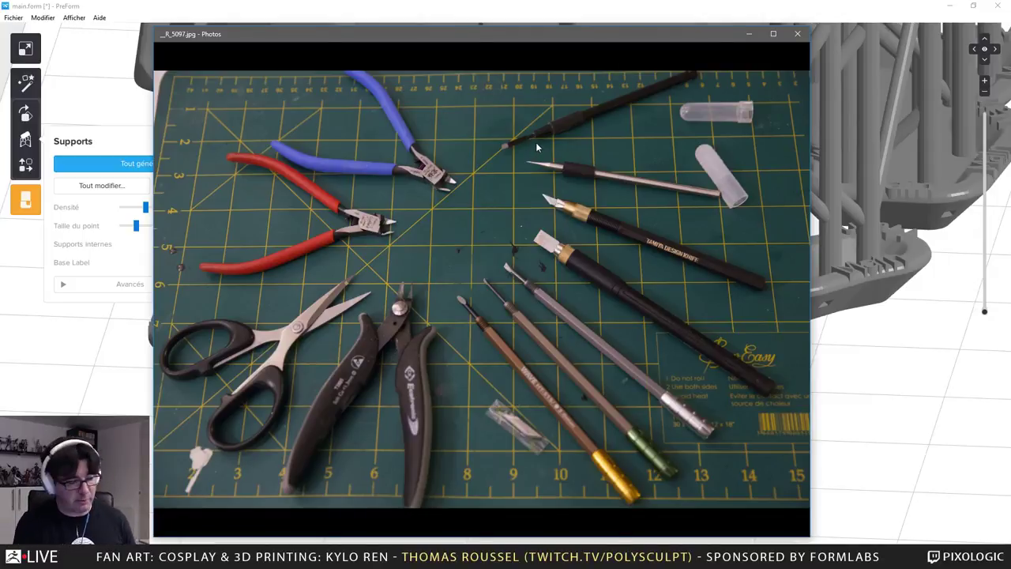
# Step past _R_5098.jpg to _R_5099.jpg, the close-up of the fine hobby blade
pyautogui.press('Right')
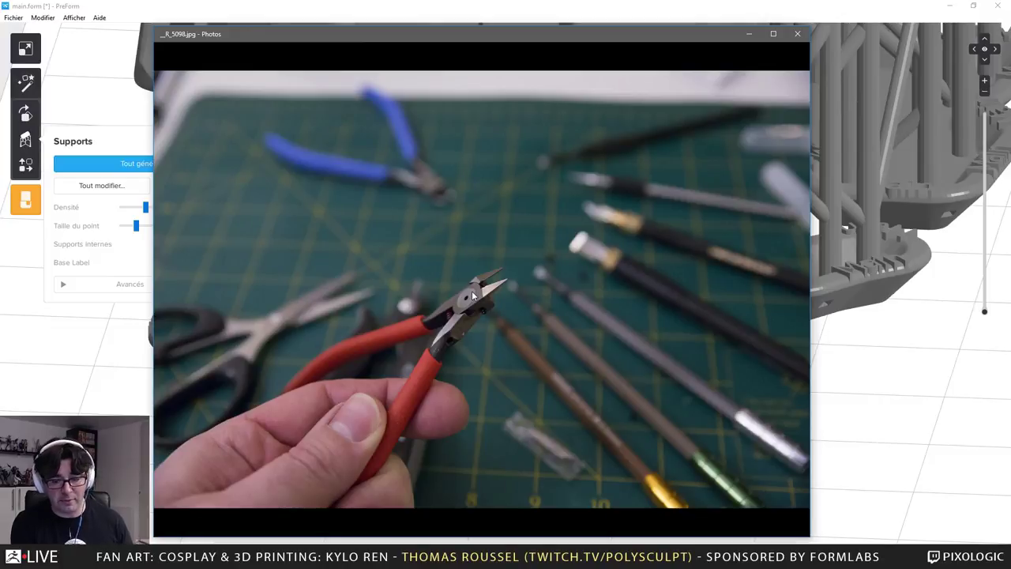
pyautogui.press('Right')
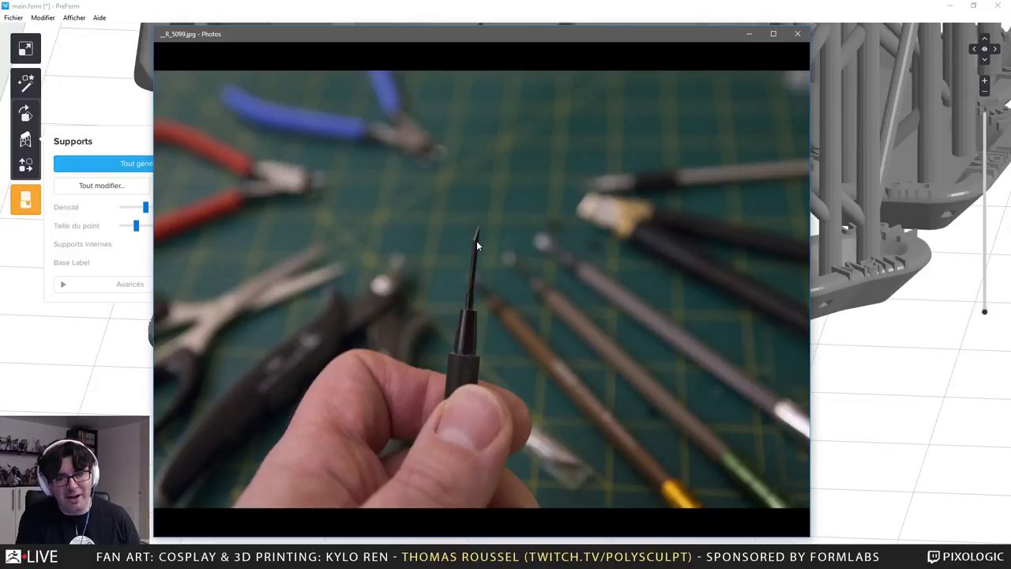
# Advance to _R_5100.jpg showing Mr. Surfacer 500 and 1000 beside Mr. Masking Sol bottles
pyautogui.press('Right')
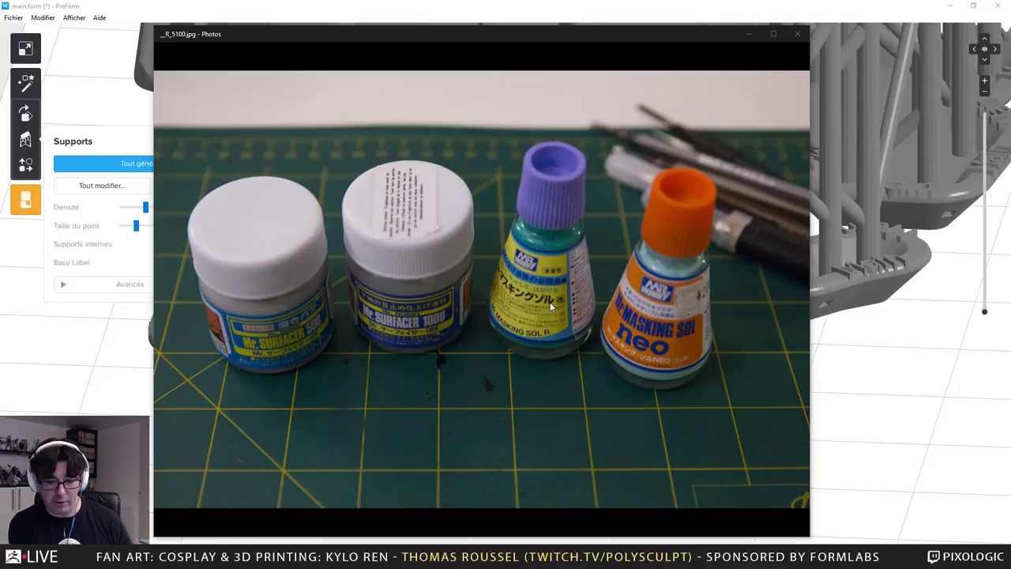
# Close the _R_5101.jpg sanding-sticks photo to return to the supported hilt part in PreForm
pyautogui.click(516, 184)
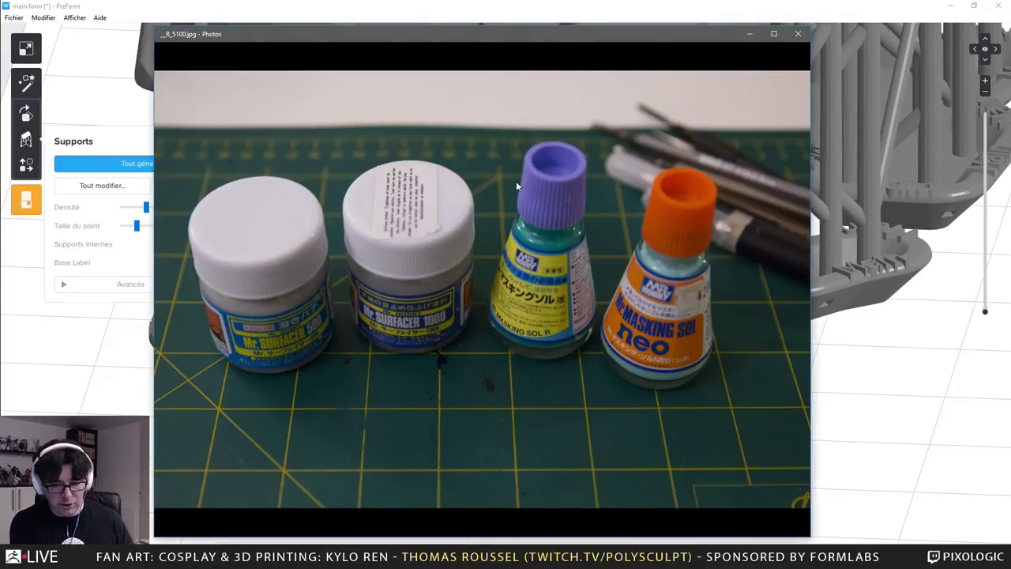
pyautogui.scroll(-1, 516, 181)
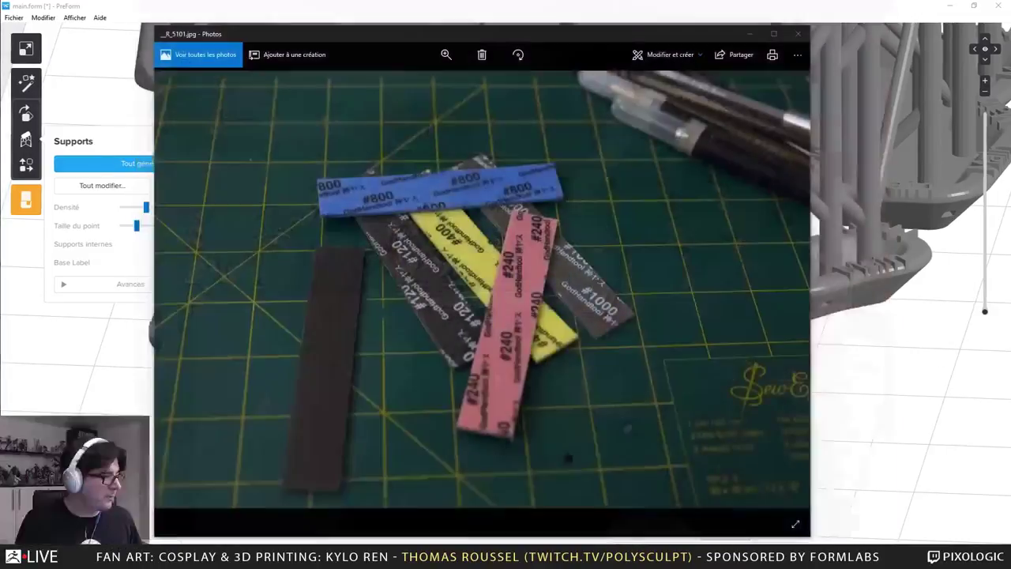
pyautogui.click(801, 35)
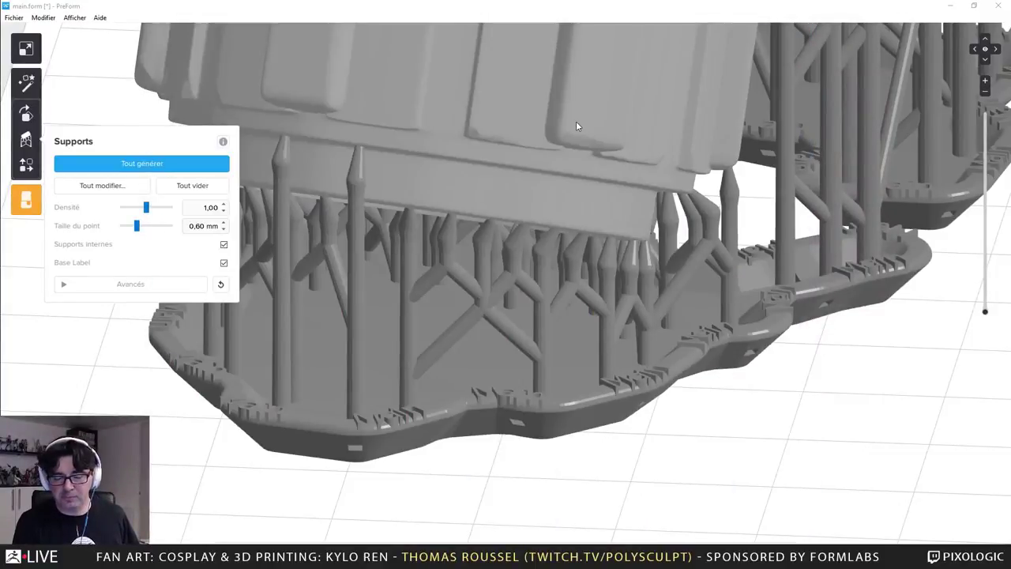